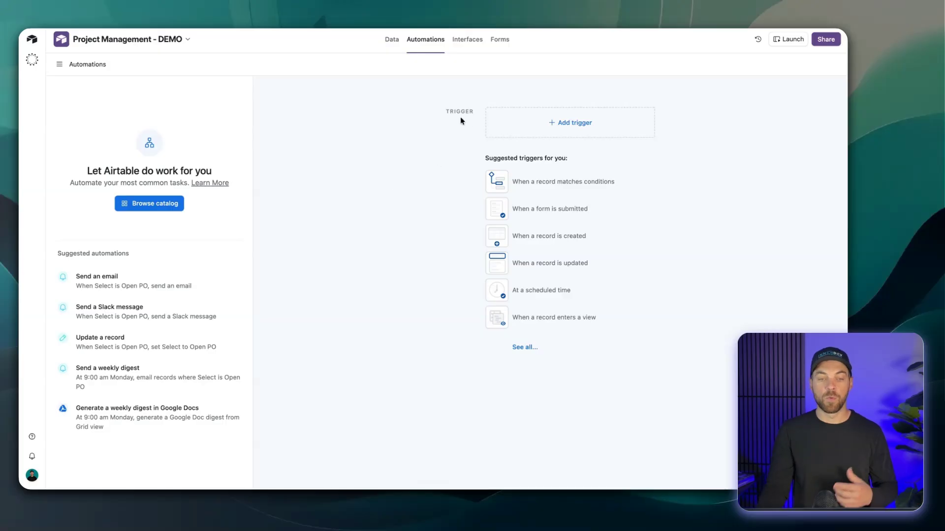
# Review the Projects table and the available automation triggers, including the Google Calendar, Google Forms, Google Sheets and Outlook integrations.
pyautogui.click(390, 41)
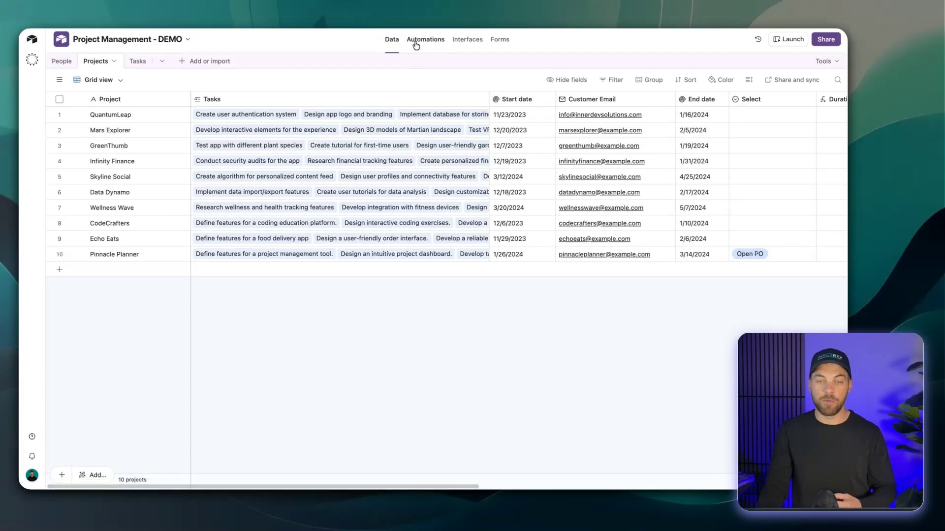
pyautogui.click(416, 46)
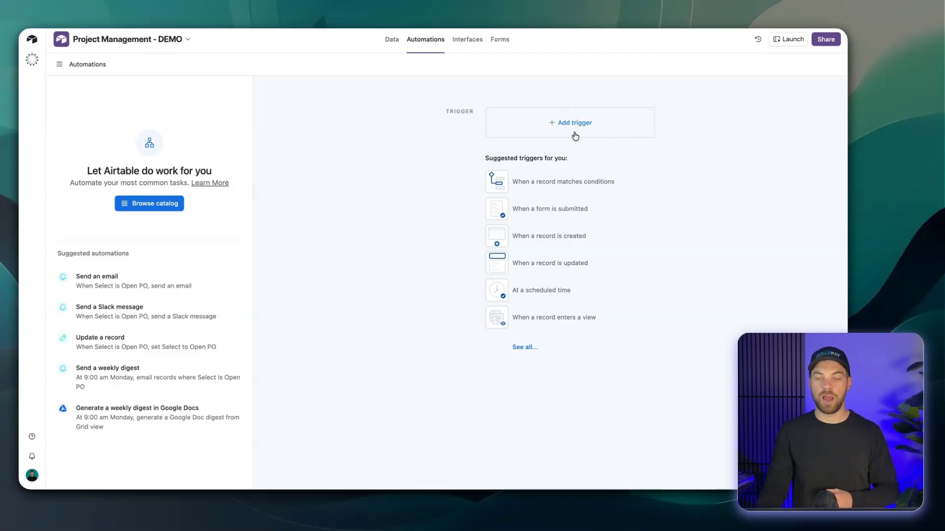
pyautogui.click(574, 125)
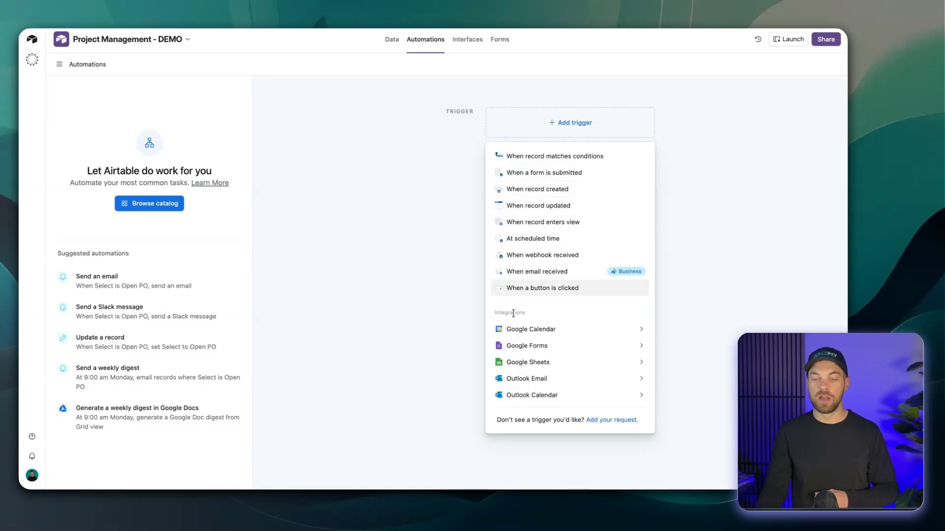
pyautogui.moveTo(497, 326)
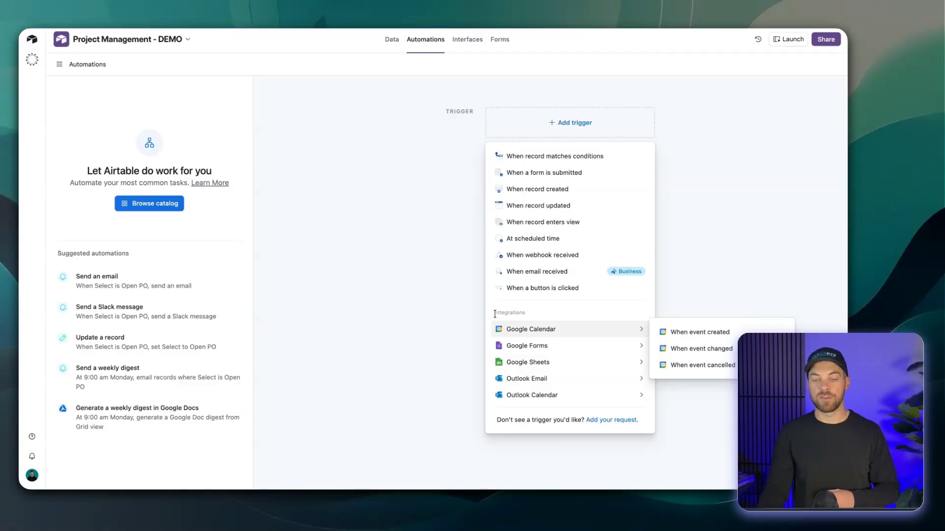
pyautogui.moveTo(499, 314); pyautogui.dragTo(534, 315)
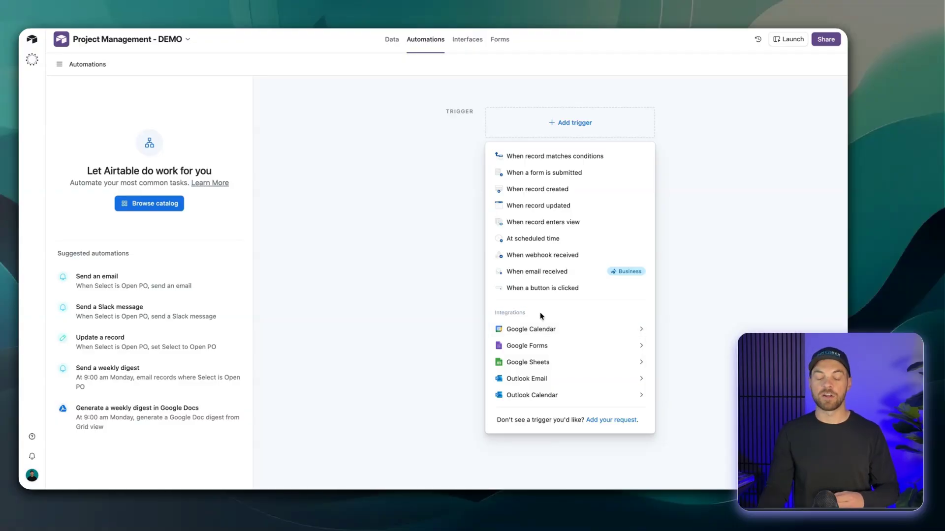
pyautogui.moveTo(528, 350)
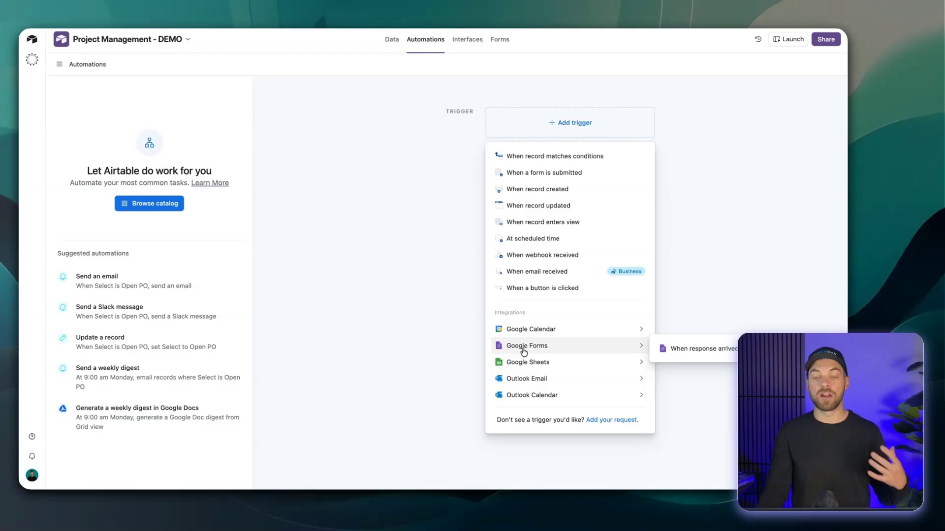
pyautogui.moveTo(500, 396)
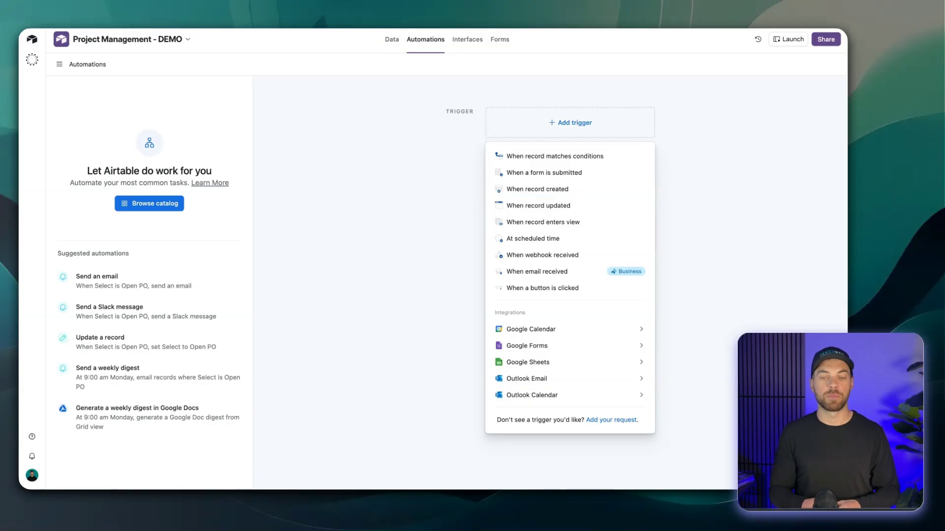
pyautogui.click(428, 179)
# Start a new single select field named Status at the end of the Projects table.
pyautogui.click(390, 39)
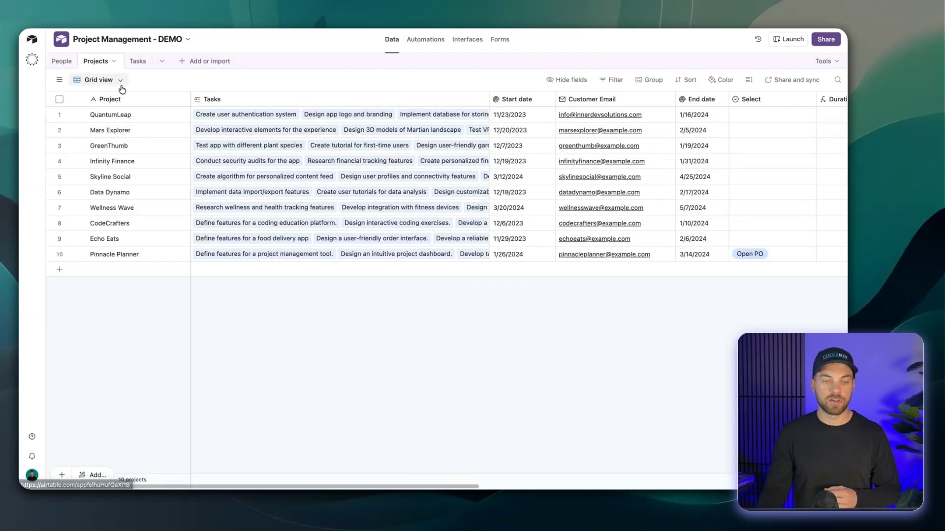
pyautogui.hscroll(10, 182, 146)
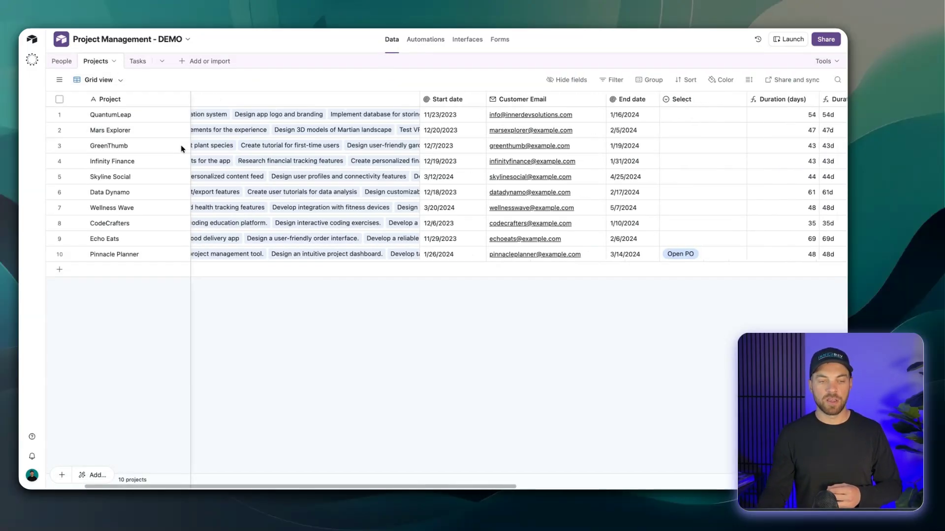
pyautogui.hscroll(3, 182, 146)
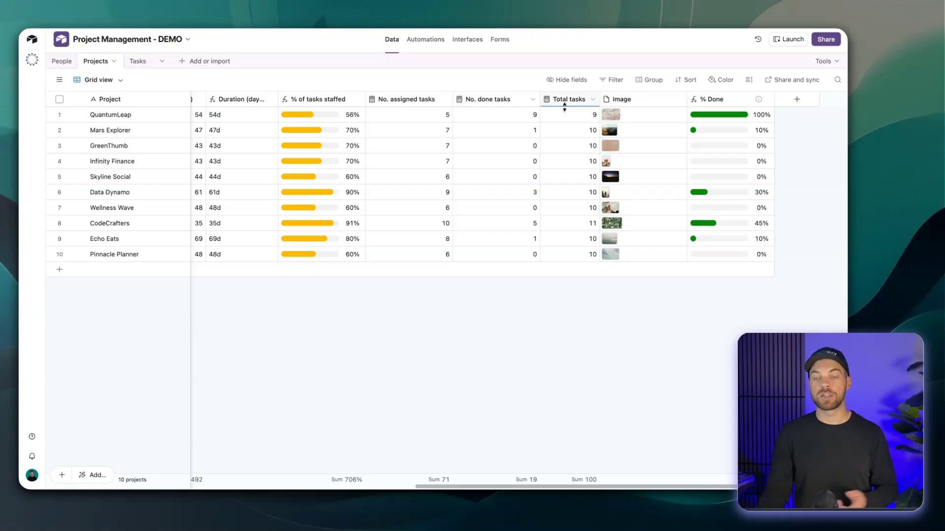
pyautogui.click(795, 100)
pyautogui.write('statu')
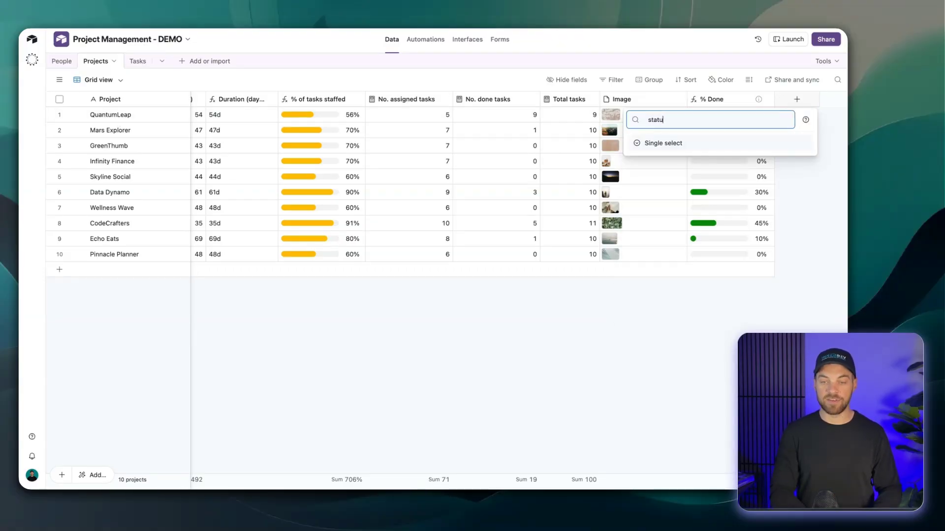
pyautogui.press('Return')
pyautogui.write('Status')
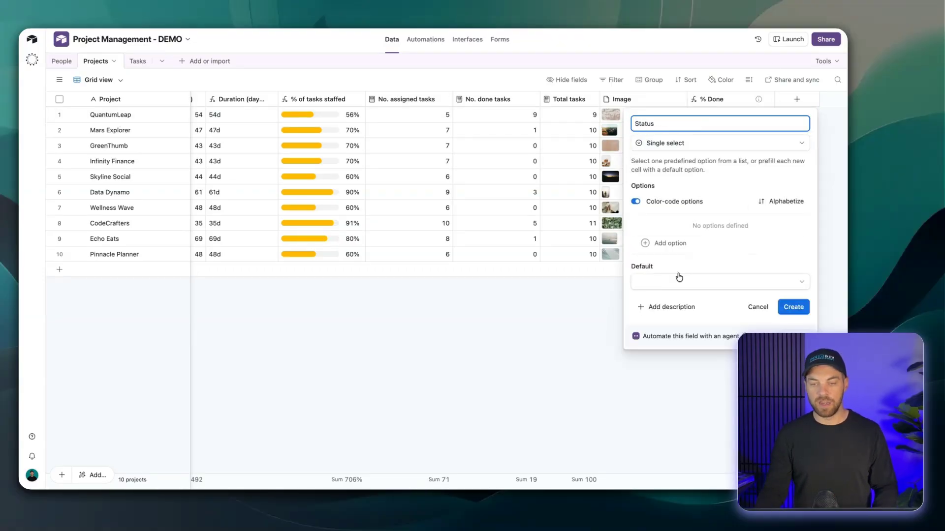
# Add the options In Progress and Complete to the Status field and create the field.
pyautogui.click(679, 243)
pyautogui.write('In Progress')
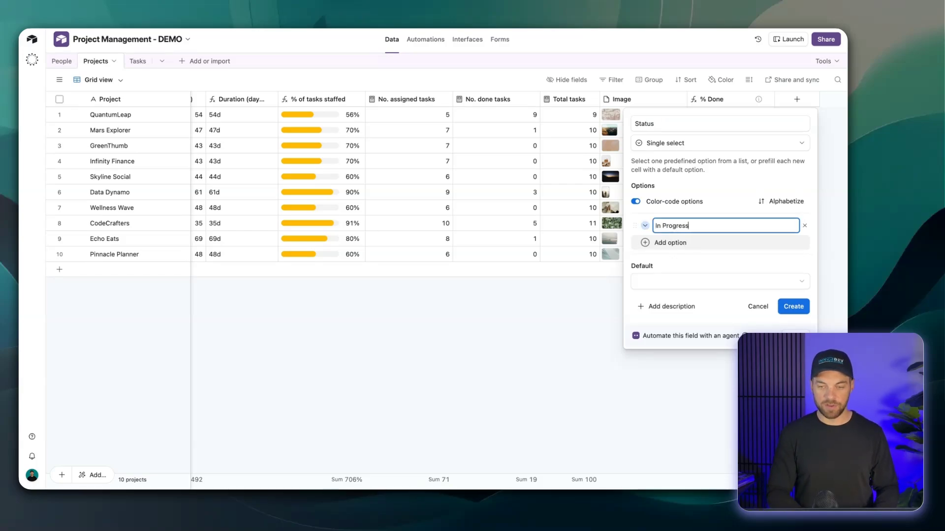
pyautogui.click(677, 244)
pyautogui.write('Complete')
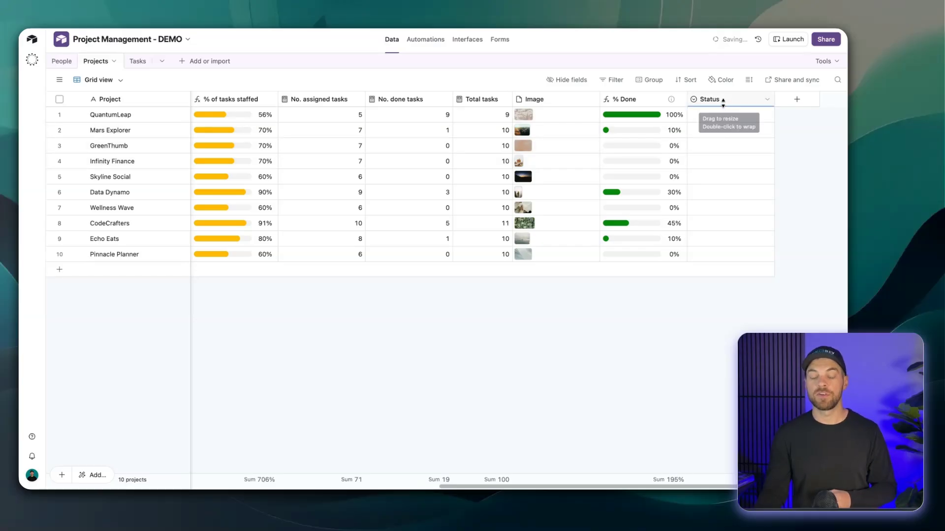
# Set the Status of the QuantumLeap project to Complete.
pyautogui.click(716, 121)
pyautogui.click(722, 120)
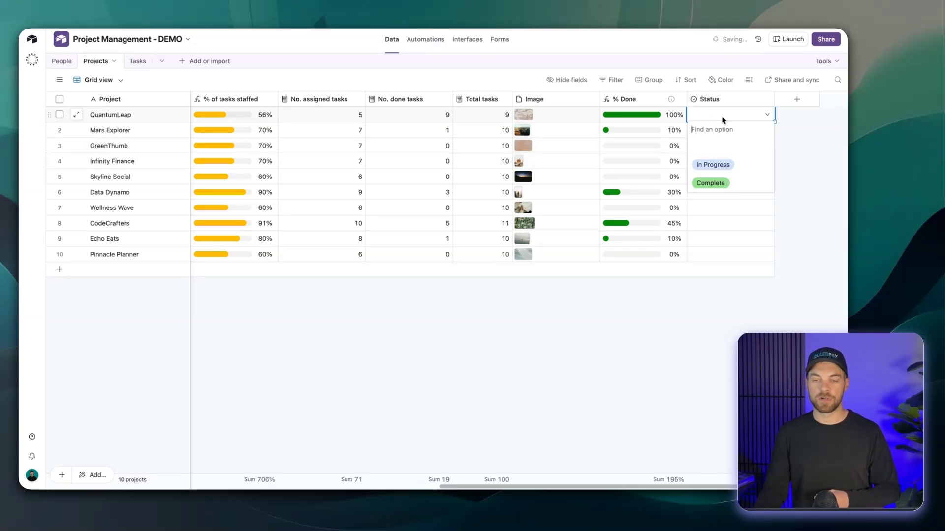
pyautogui.click(723, 184)
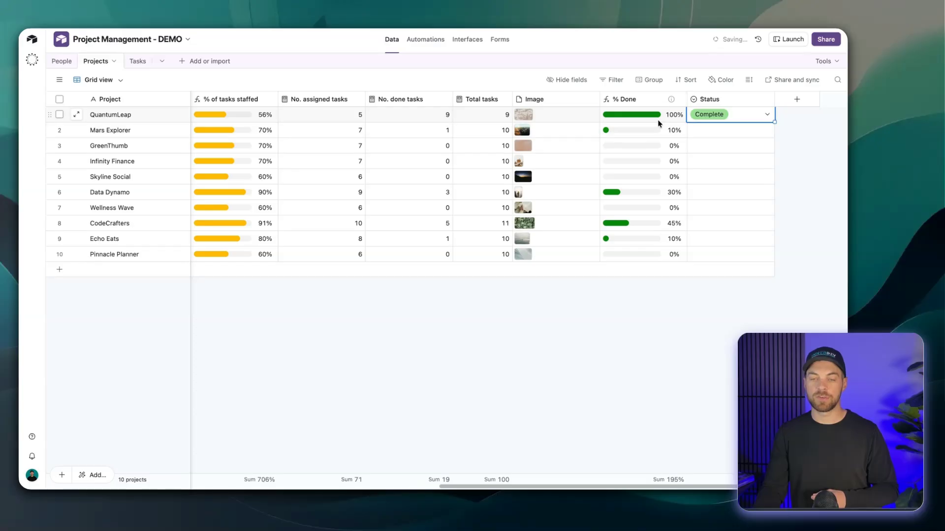
pyautogui.click(649, 296)
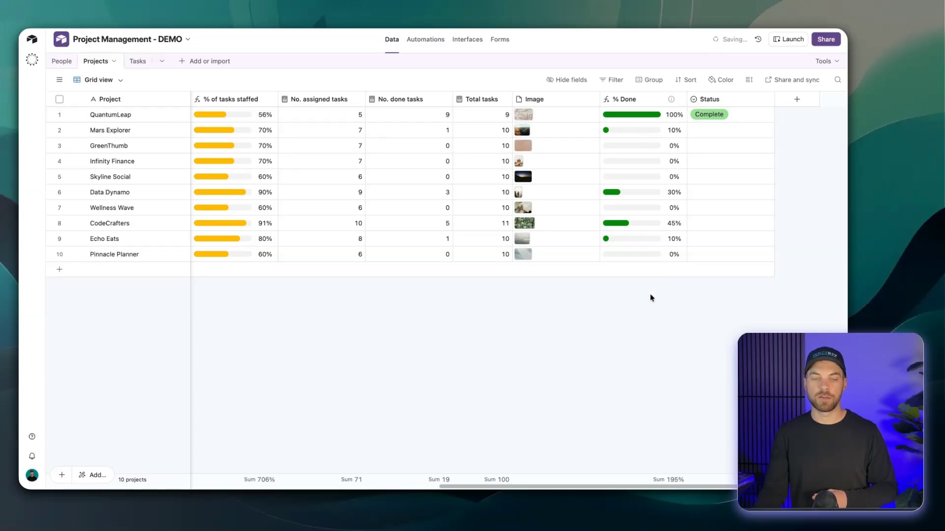
# Create an automation triggered when a record matches conditions in the Projects table.
pyautogui.click(422, 43)
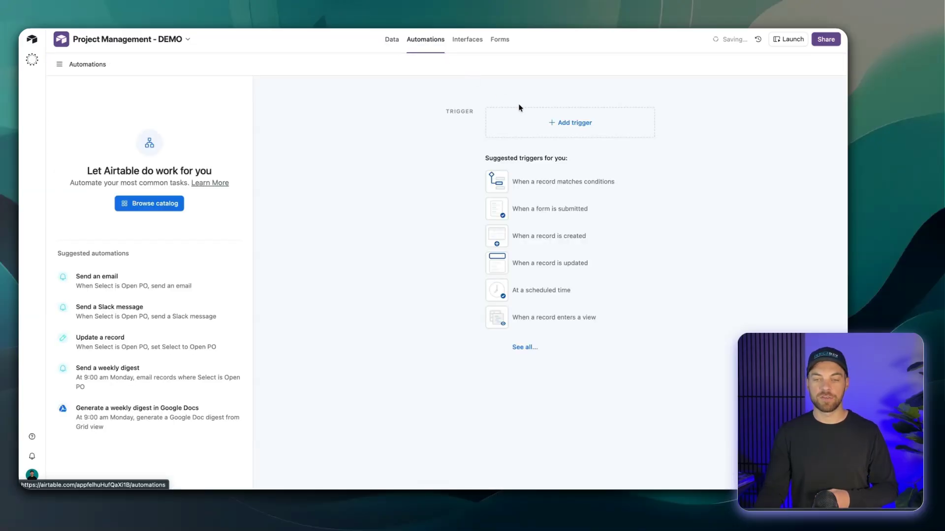
pyautogui.click(560, 124)
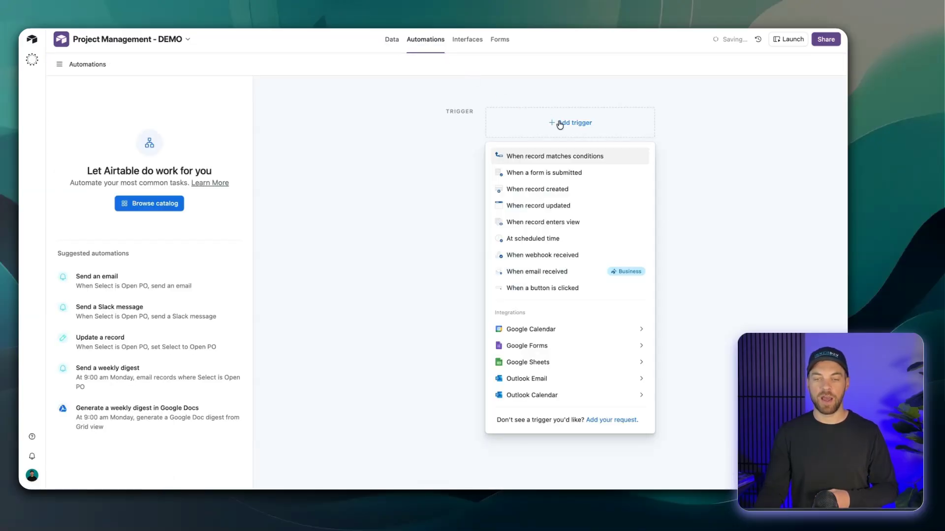
pyautogui.click(534, 159)
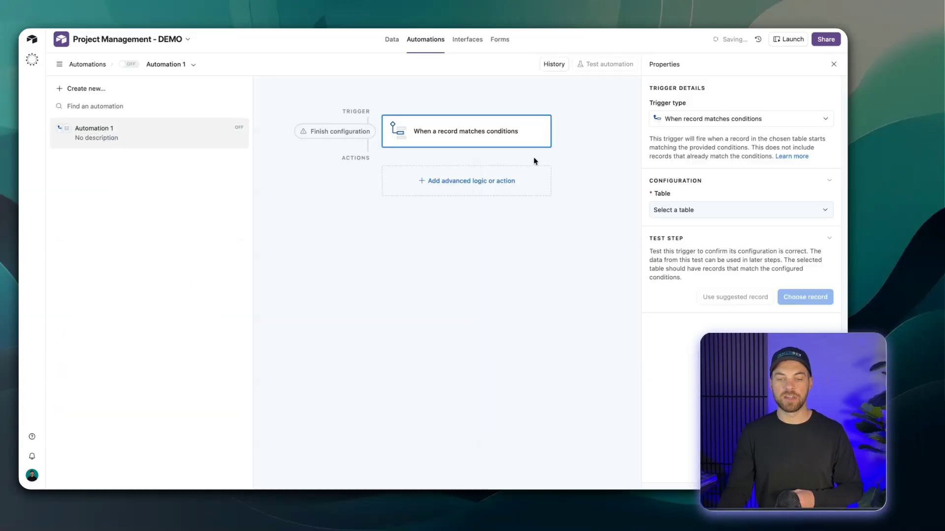
pyautogui.click(680, 213)
pyautogui.click(676, 263)
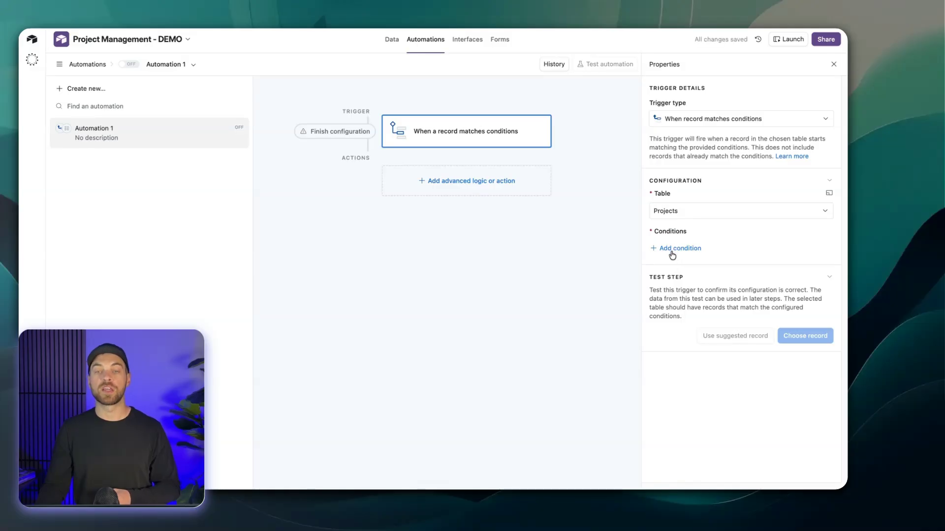
# Add a trigger condition requiring that Status is Complete.
pyautogui.click(672, 252)
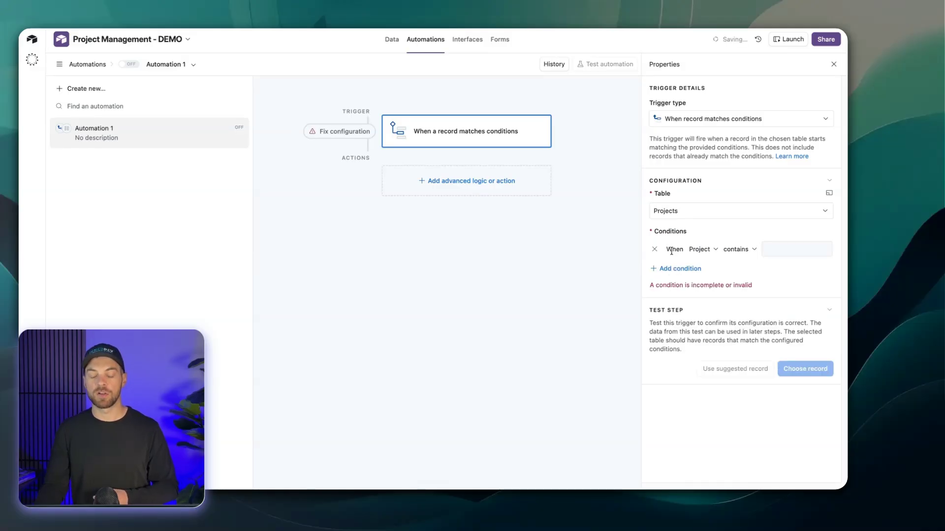
pyautogui.click(699, 250)
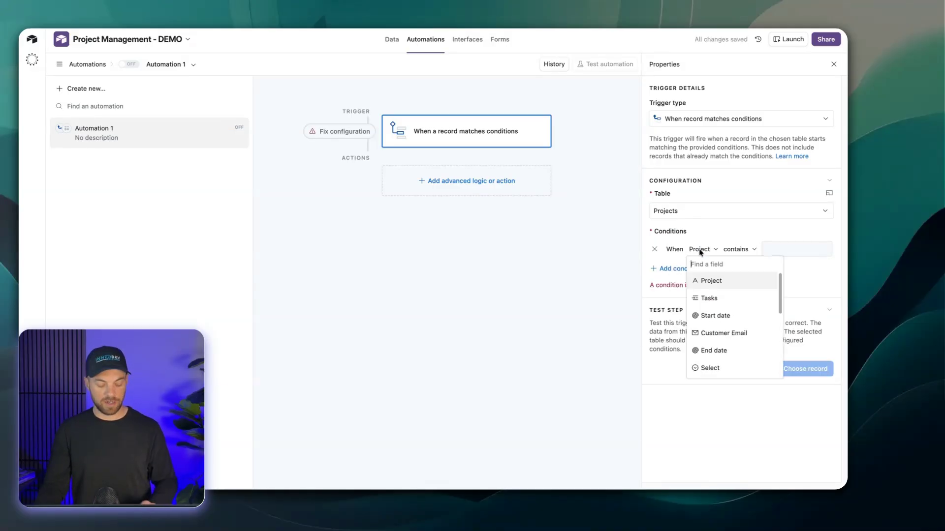
pyautogui.write('sta')
pyautogui.click(707, 282)
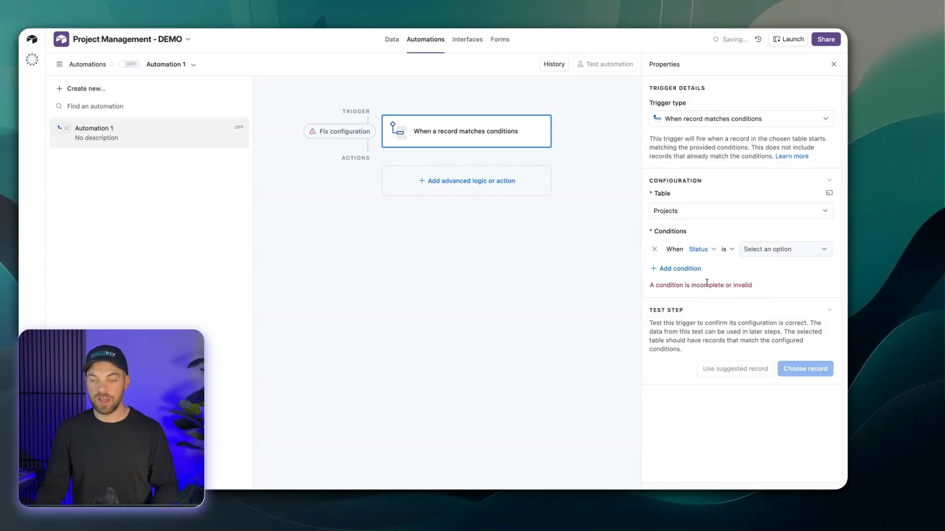
pyautogui.click(782, 249)
pyautogui.click(765, 303)
# Add a second trigger condition requiring that % Done equals 100.
pyautogui.click(680, 268)
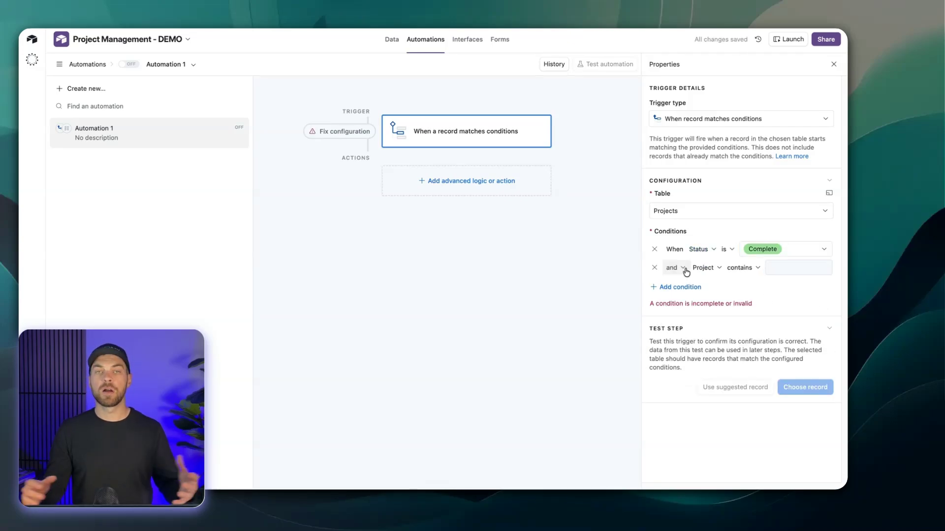
pyautogui.click(699, 274)
pyautogui.scroll(-5, 723, 355)
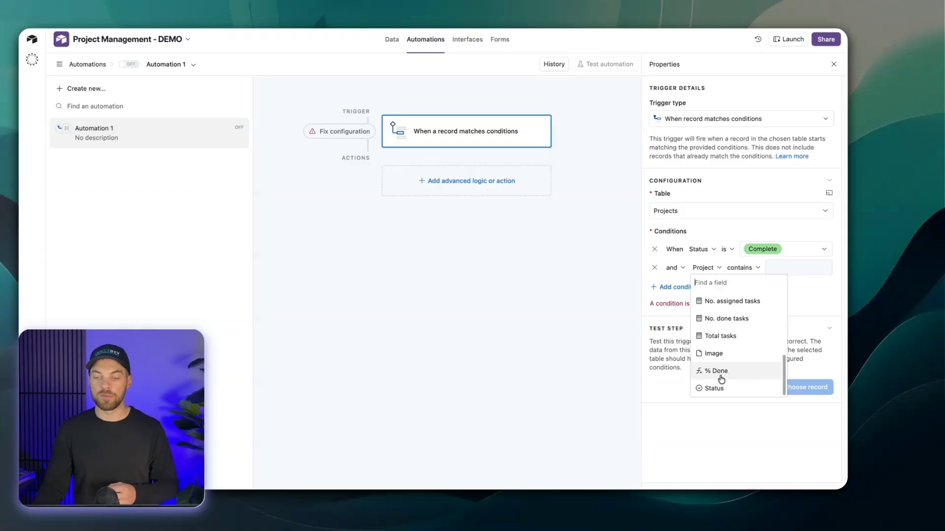
pyautogui.click(720, 371)
pyautogui.click(765, 274)
pyautogui.write('100')
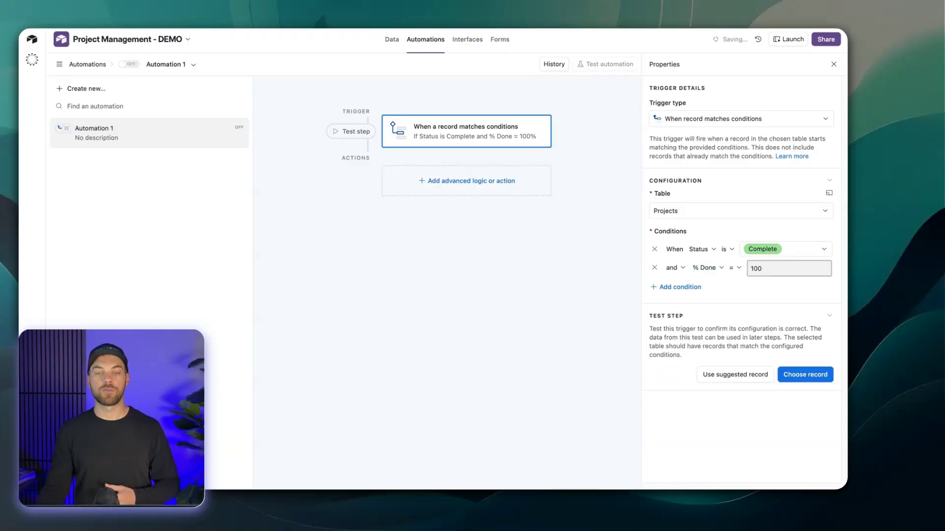
# Check the Projects table data, return to the automation and remove the % Done condition from the trigger.
pyautogui.click(392, 41)
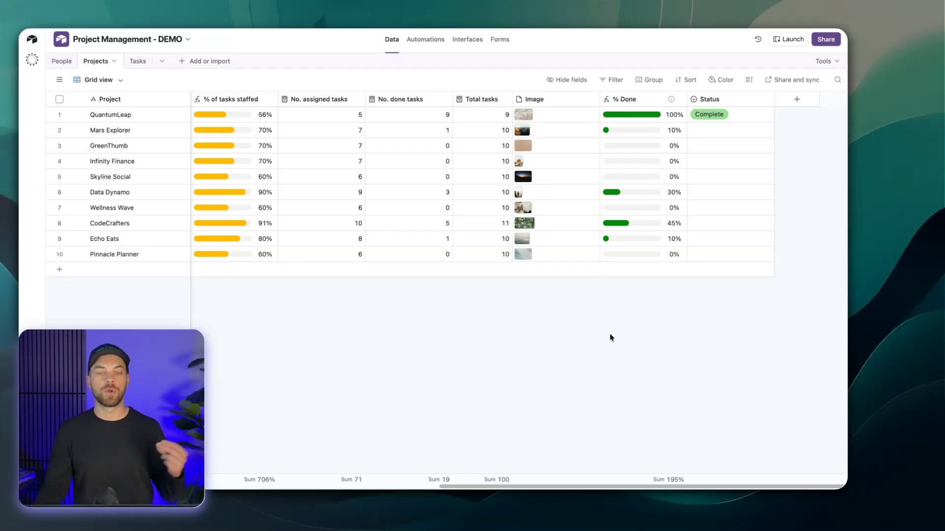
pyautogui.click(412, 41)
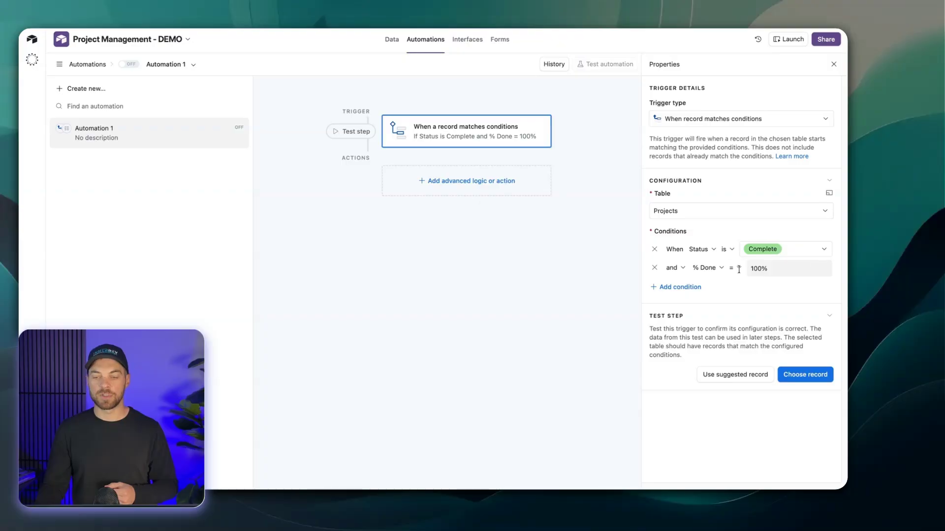
pyautogui.click(654, 268)
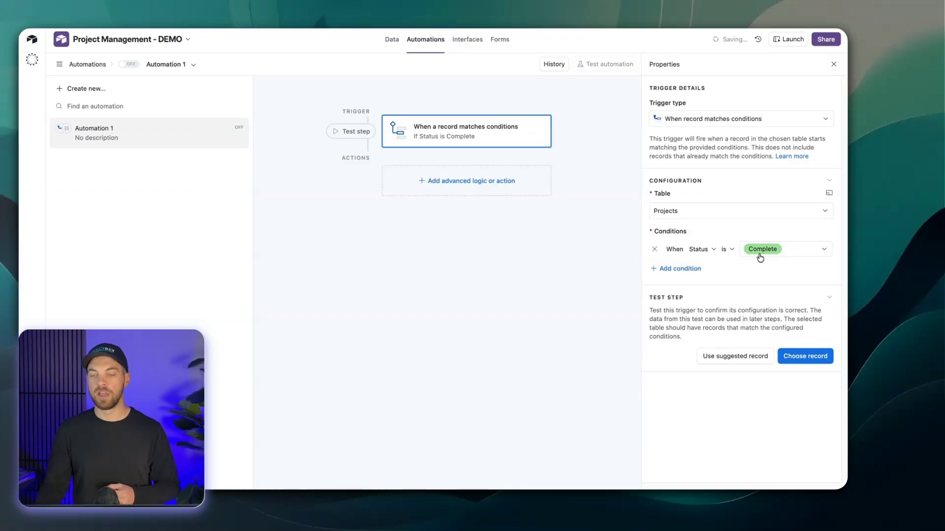
# Test the trigger with the QuantumLeap record.
pyautogui.click(803, 358)
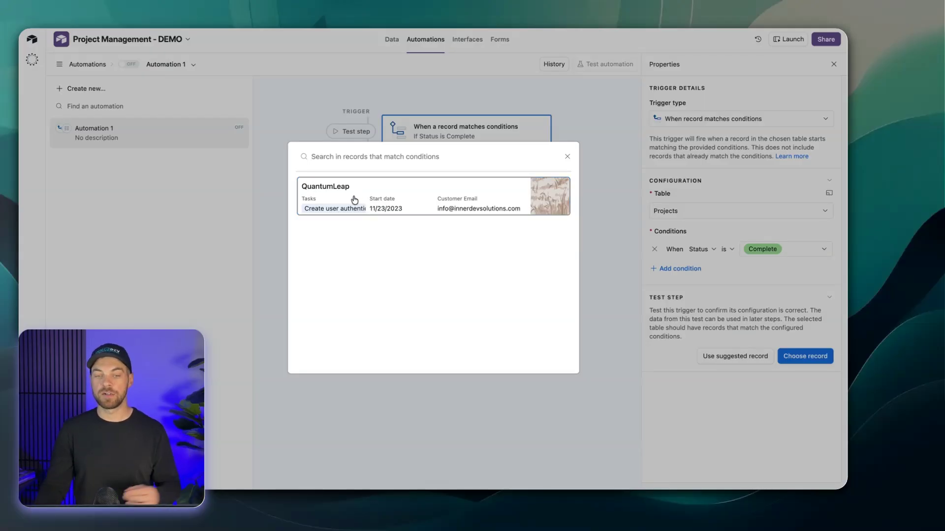
pyautogui.click(354, 199)
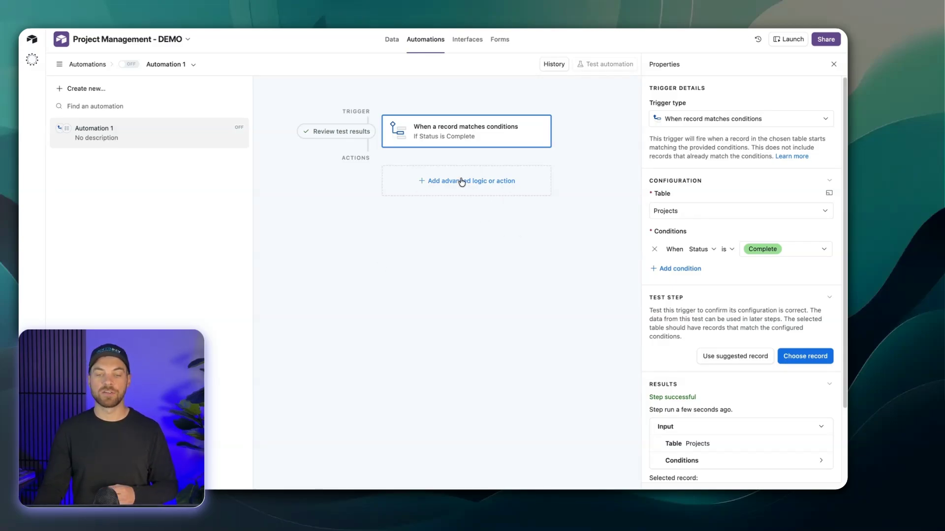
# Browse the available automation actions and add a Send email action below the trigger.
pyautogui.click(461, 182)
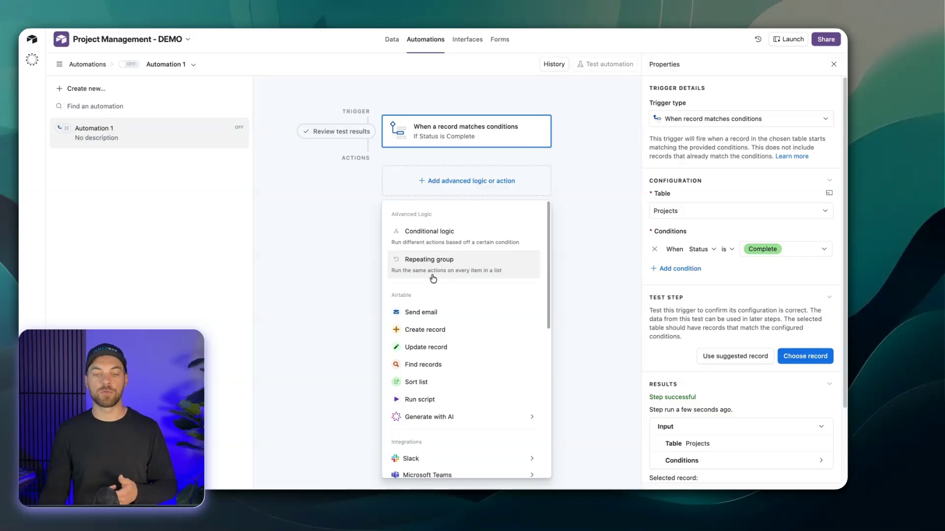
pyautogui.scroll(-1, 433, 278)
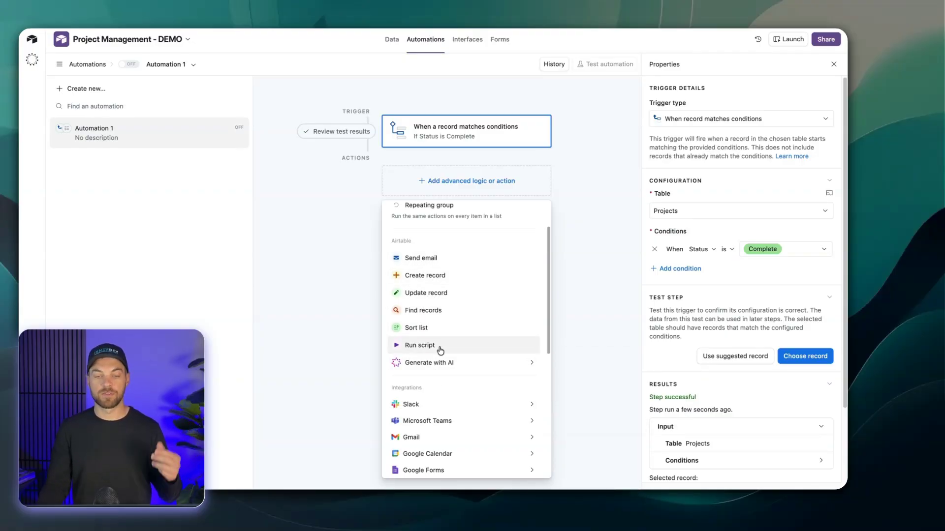
pyautogui.moveTo(449, 363)
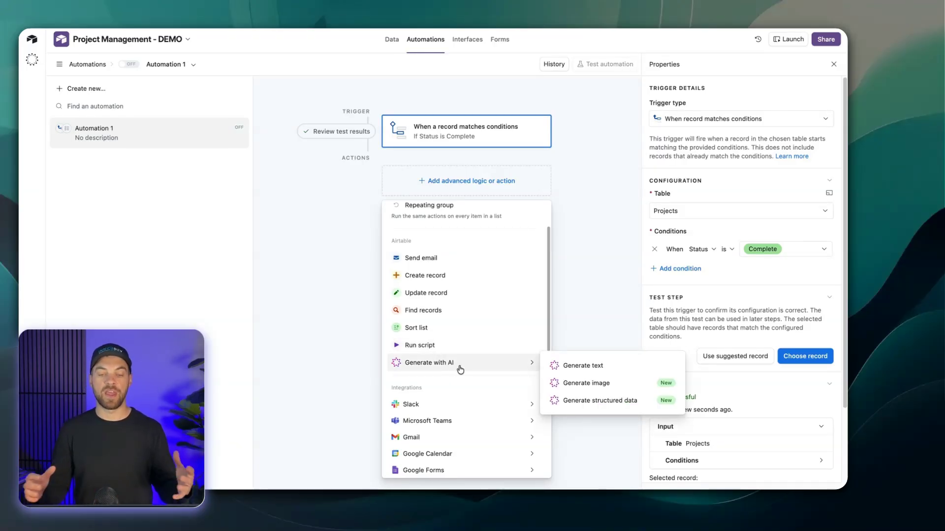
pyautogui.scroll(-3, 468, 376)
pyautogui.scroll(-3, 473, 384)
pyautogui.scroll(3, 473, 384)
pyautogui.scroll(-1, 472, 384)
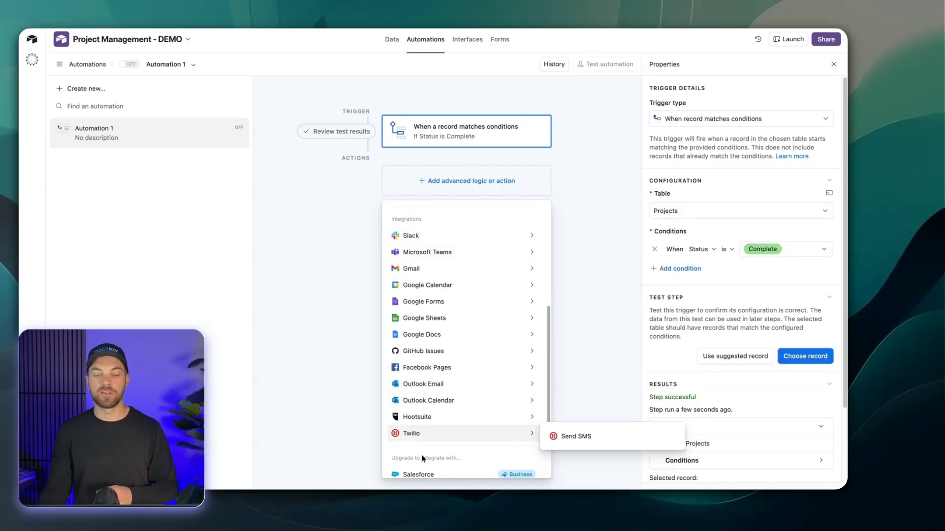
pyautogui.scroll(5, 424, 383)
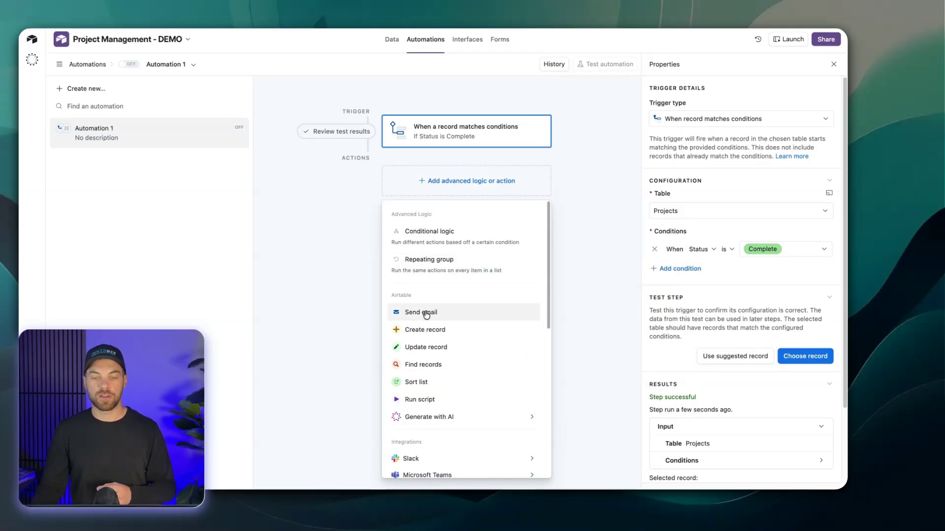
pyautogui.click(426, 313)
pyautogui.click(683, 336)
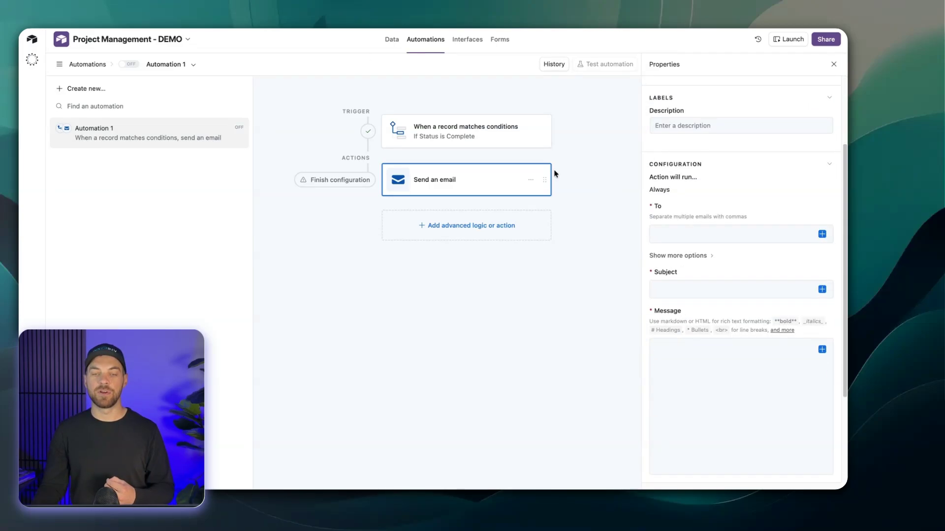
# Check the Customer Email field of the QuantumLeap record in the Projects table and return to the automation.
pyautogui.click(391, 42)
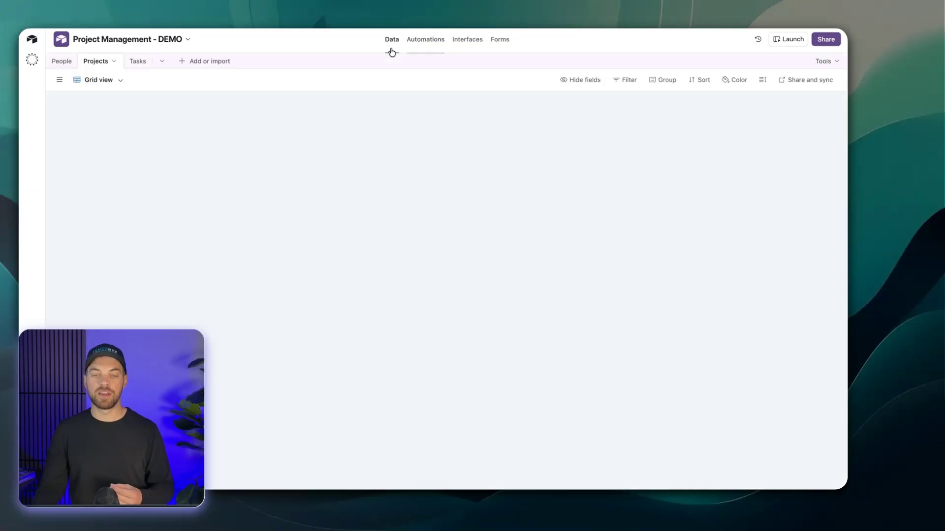
pyautogui.hscroll(-10, 374, 129)
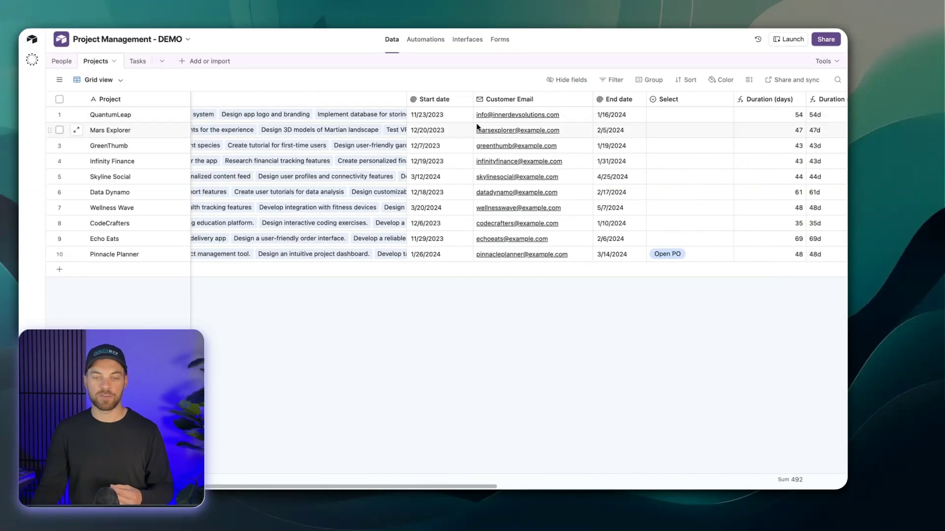
pyautogui.click(573, 117)
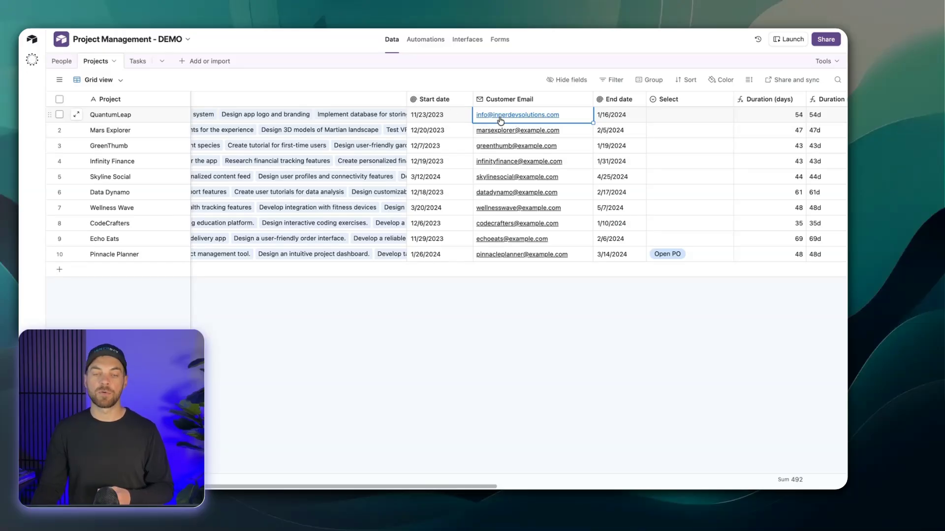
pyautogui.click(419, 40)
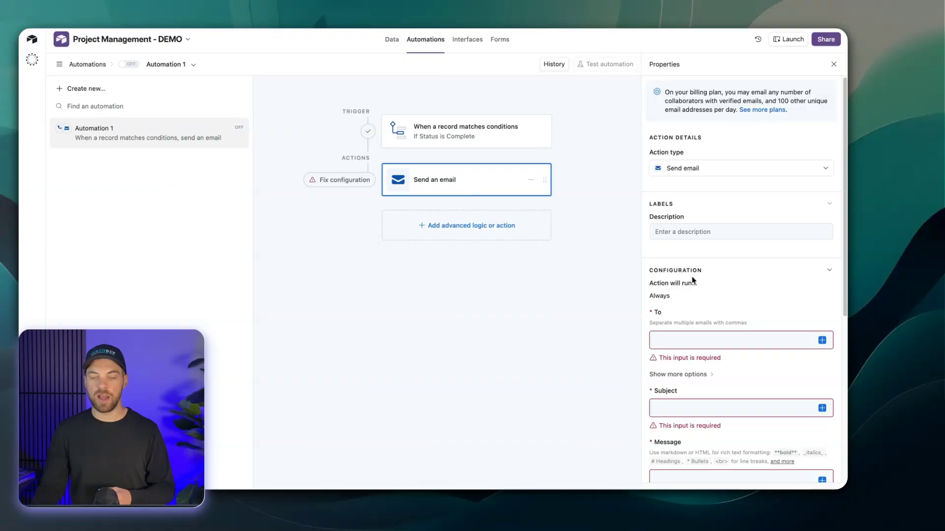
# Set the email's recipient to the Customer Email field of the triggering record.
pyautogui.scroll(-2, 694, 280)
pyautogui.click(822, 299)
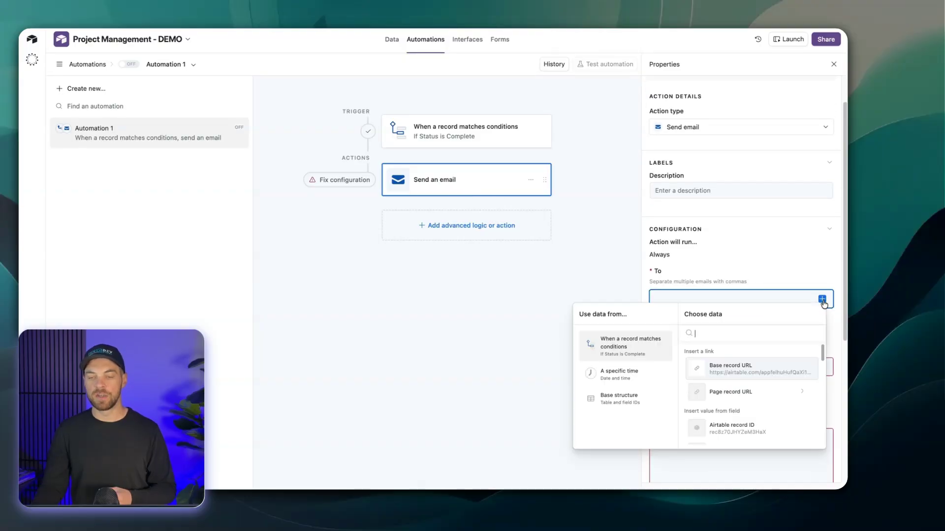
pyautogui.scroll(-5, 768, 393)
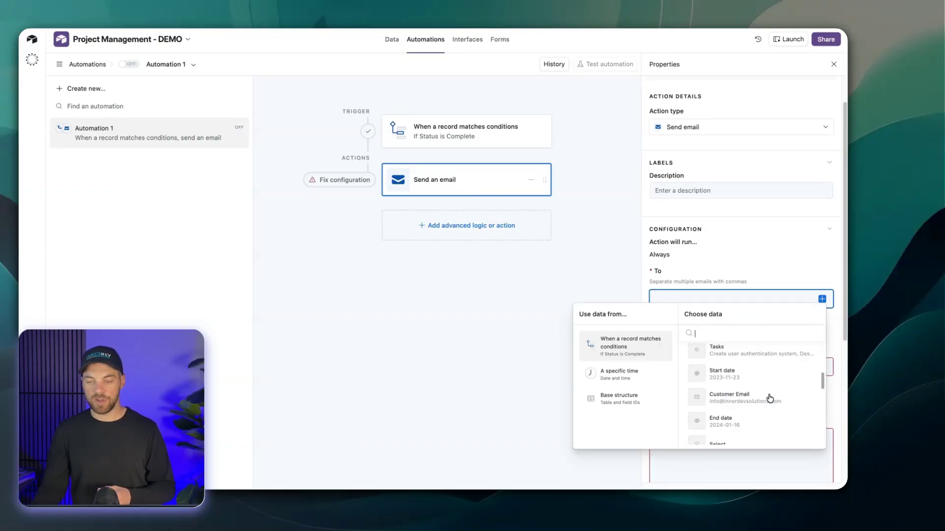
pyautogui.click(721, 400)
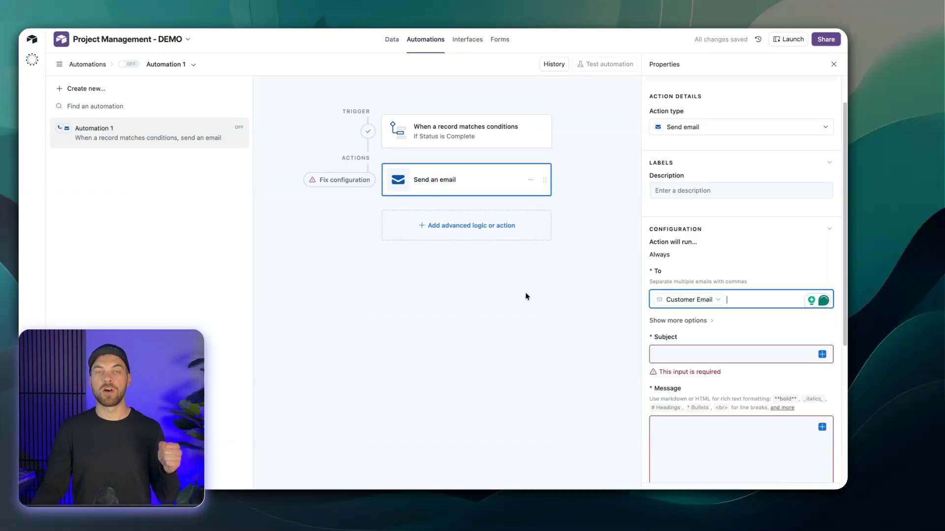
# Set the email's subject to "Project is complete".
pyautogui.scroll(-2, 713, 305)
pyautogui.click(714, 289)
pyautogui.write('Project is complete')
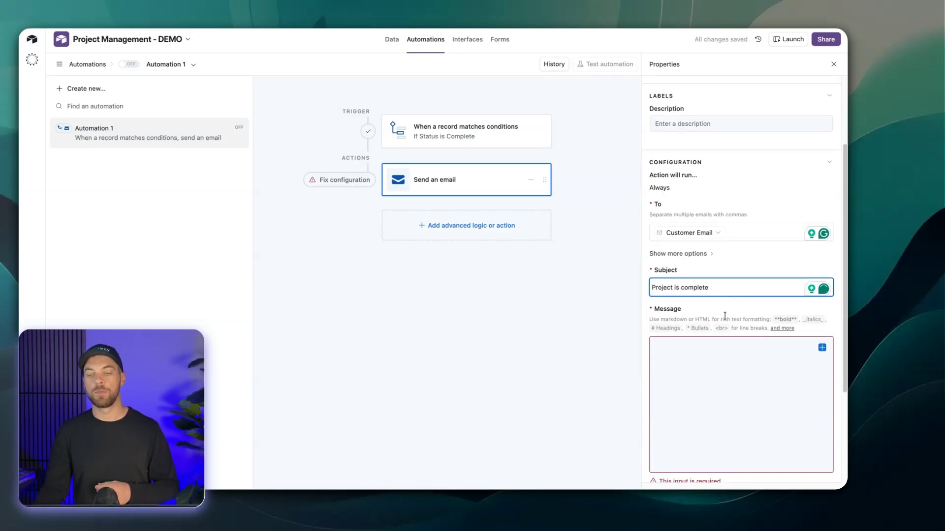
# Write the message opening "Hi," followed by a blank line and the sentence "This project has been completed.".
pyautogui.scroll(-2, 729, 308)
pyautogui.click(694, 309)
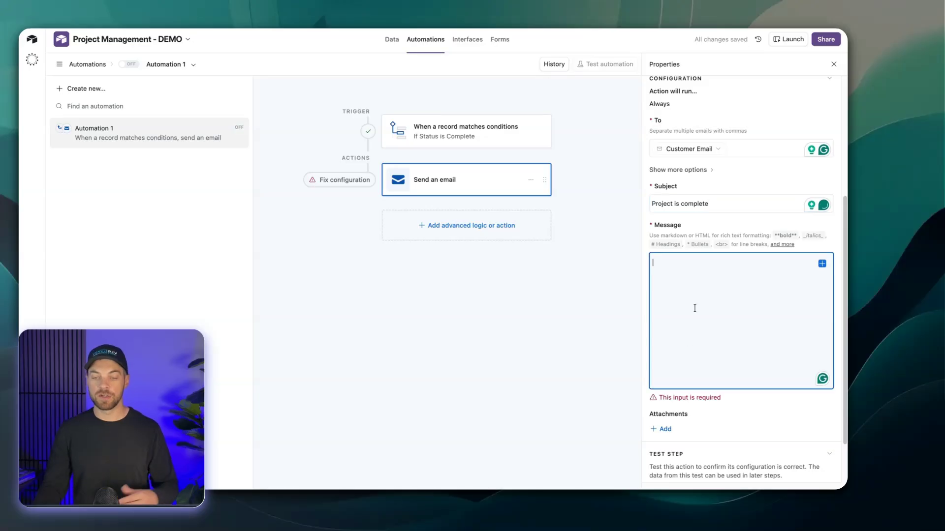
pyautogui.write('Hi,')
pyautogui.press('Return')
pyautogui.press('Return')
pyautogui.write('This project')
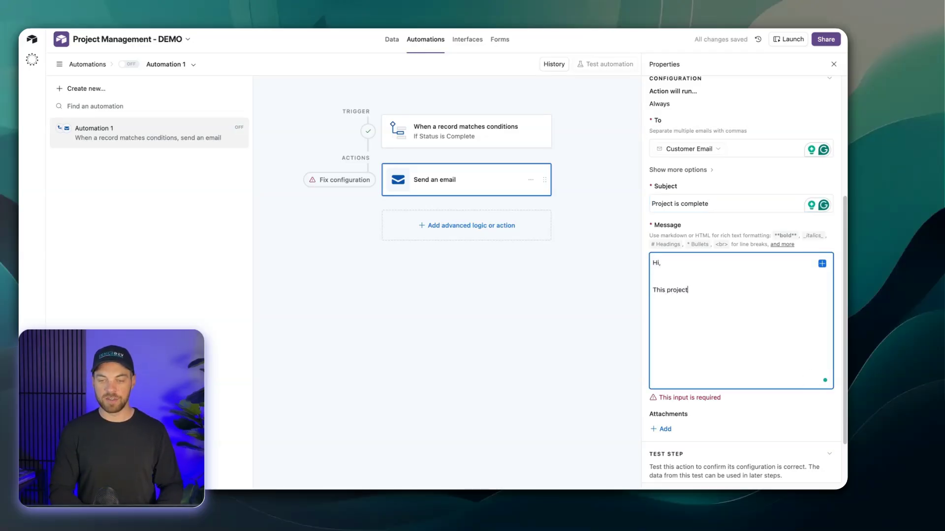
pyautogui.write(' has been completed:')
pyautogui.press('Return')
pyautogui.press('BackSpace')
pyautogui.press('BackSpace')
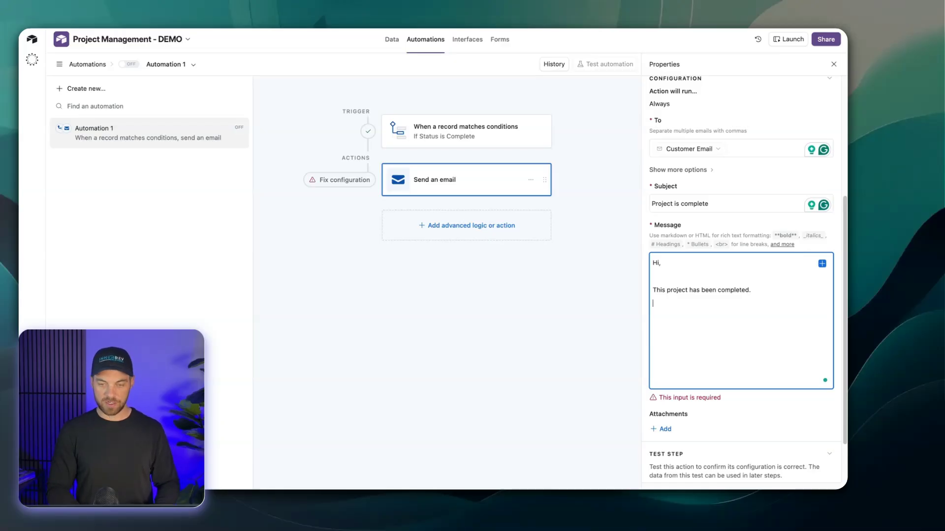
# Add the line "Project Name:" to the message, followed by the trigger record's Project field value.
pyautogui.write('. Projec')
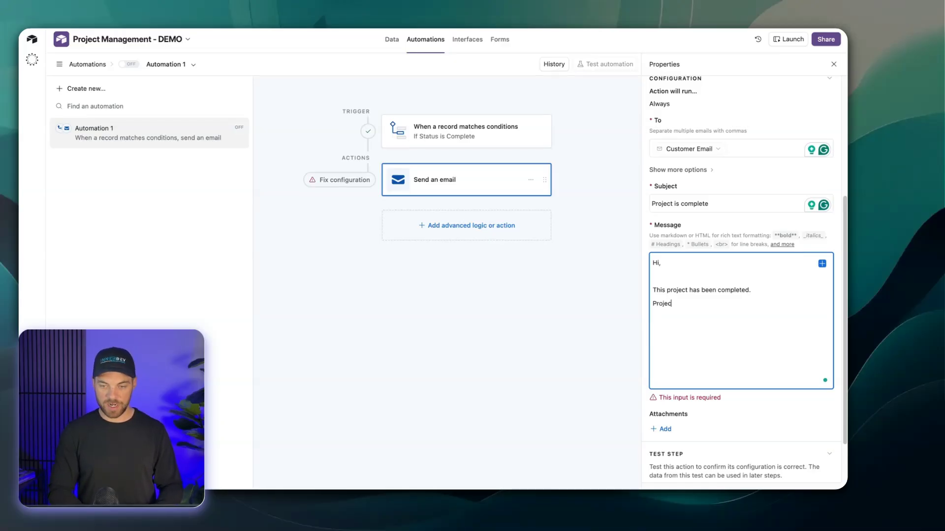
pyautogui.write('t Name:')
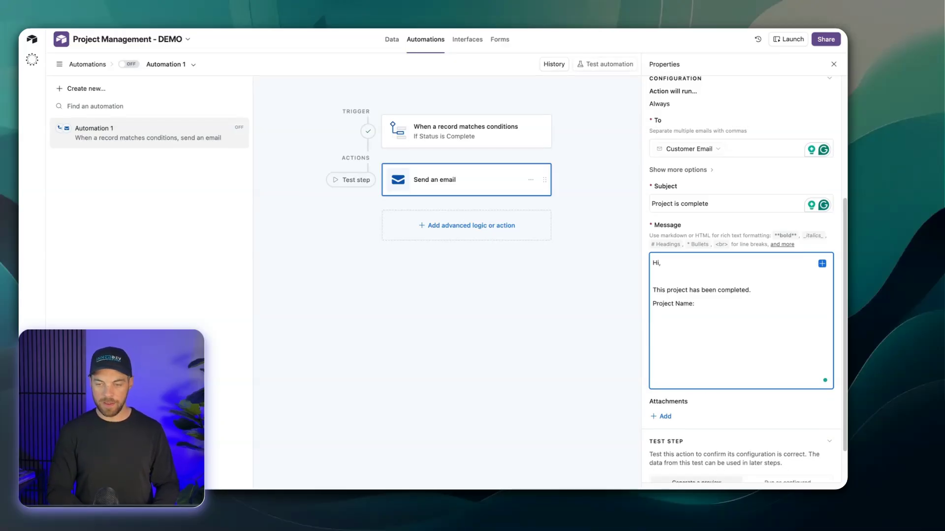
pyautogui.click(821, 265)
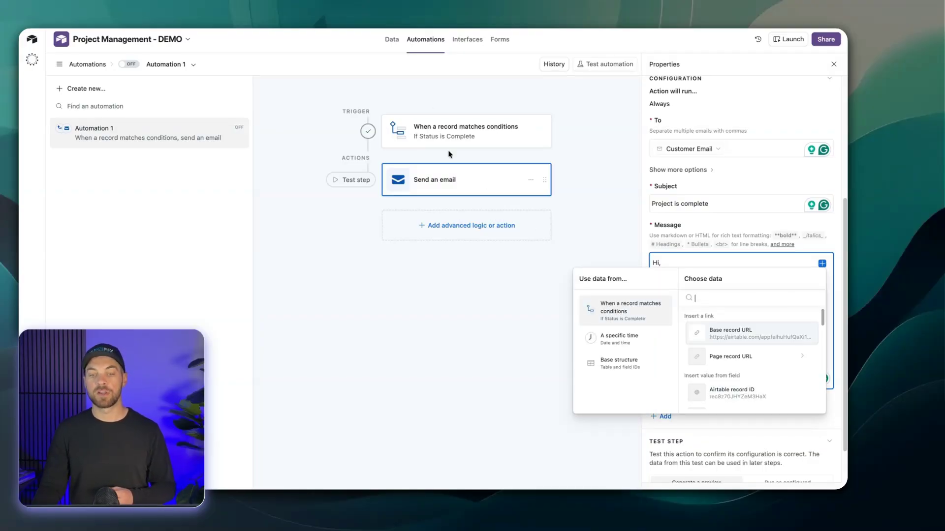
pyautogui.scroll(-3, 738, 354)
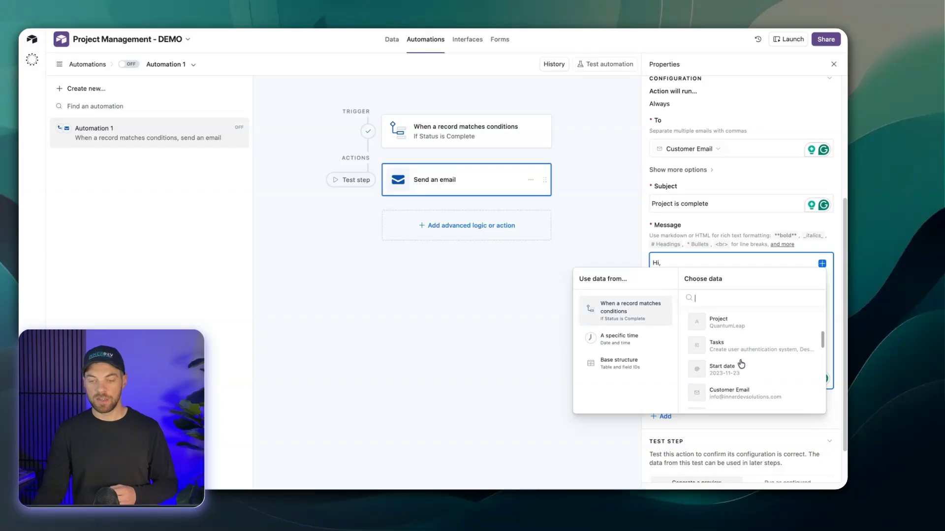
pyautogui.click(718, 317)
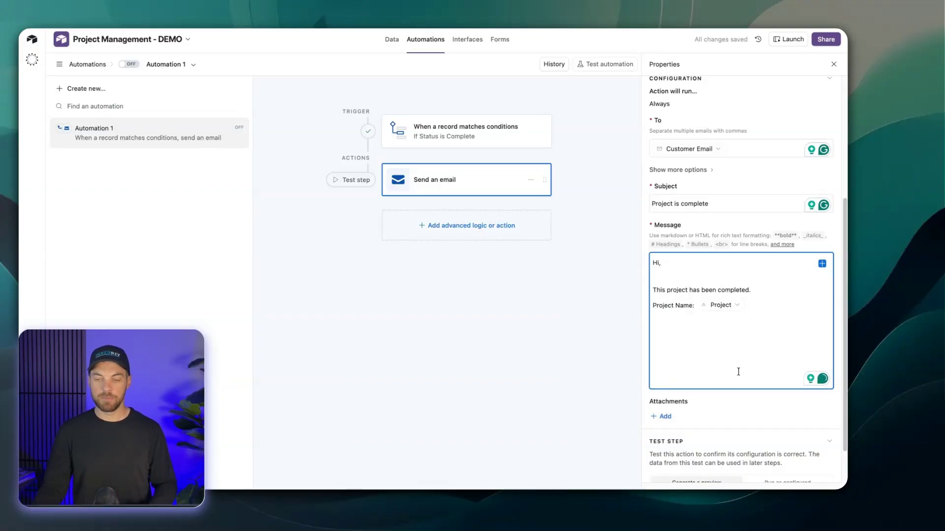
# Add a "Completed Date:" line to the message with the actual run time in Friendly format and the America/Toronto time zone.
pyautogui.press('Return')
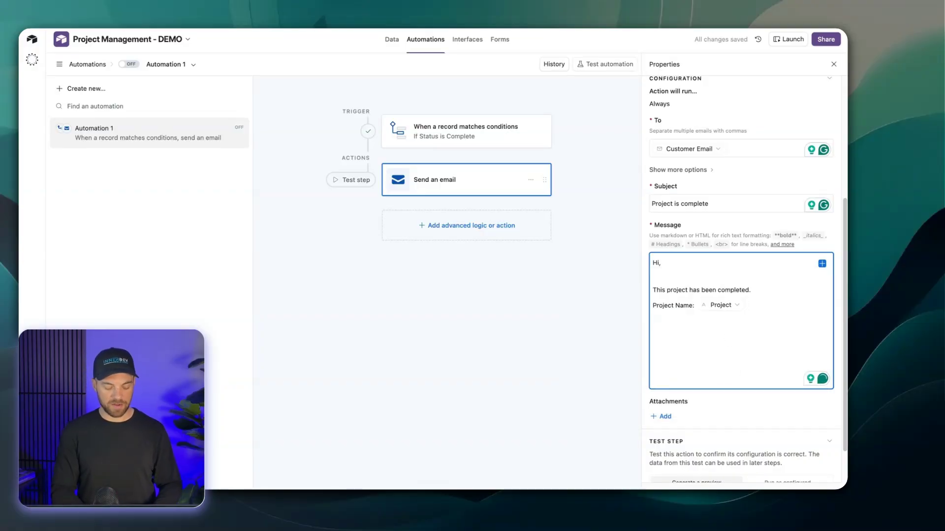
pyautogui.write('Completed Date: ')
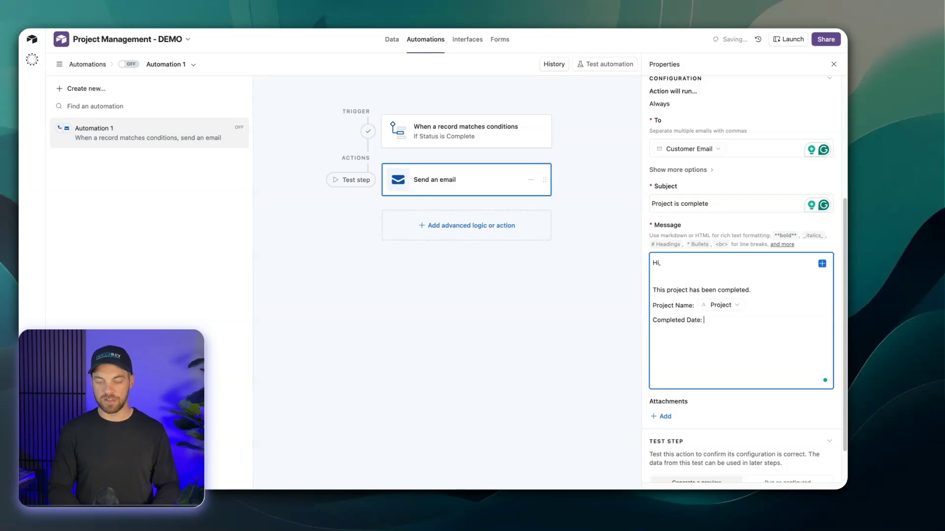
pyautogui.write('{')
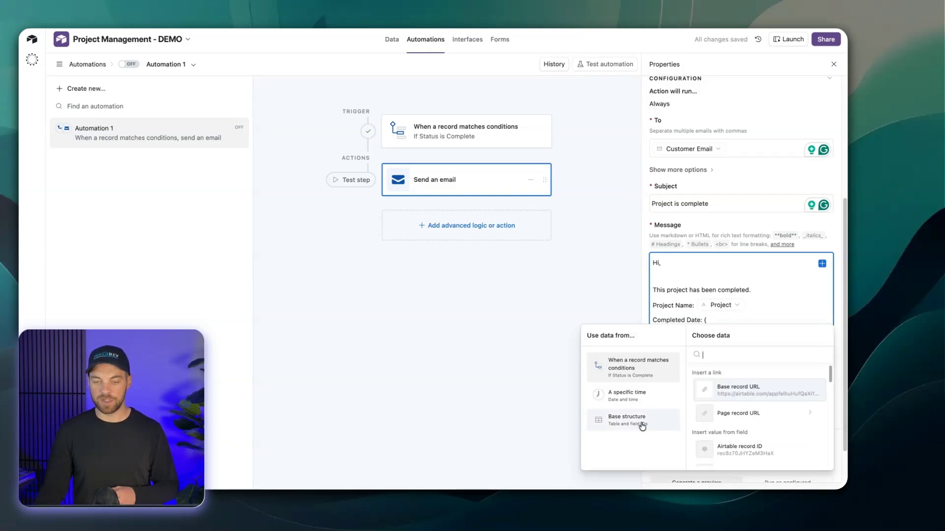
pyautogui.click(620, 402)
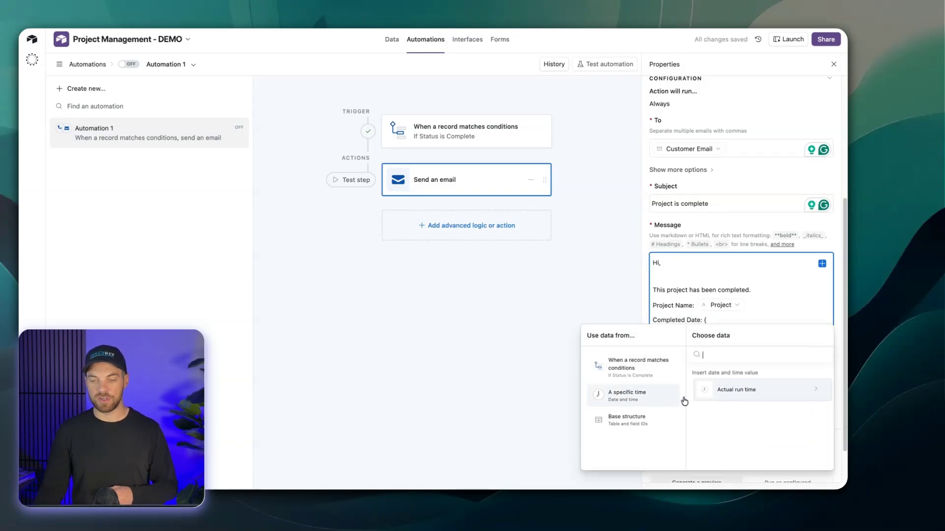
pyautogui.click(737, 390)
pyautogui.click(730, 378)
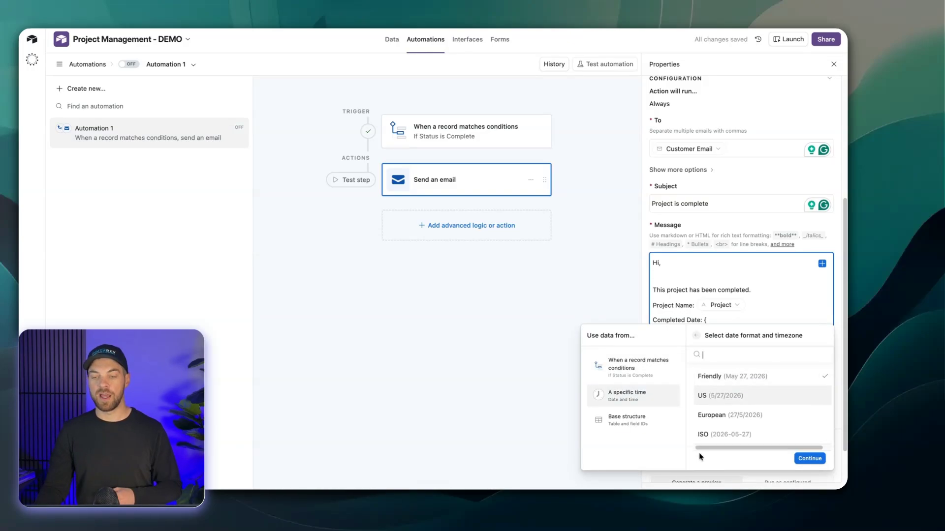
pyautogui.click(809, 458)
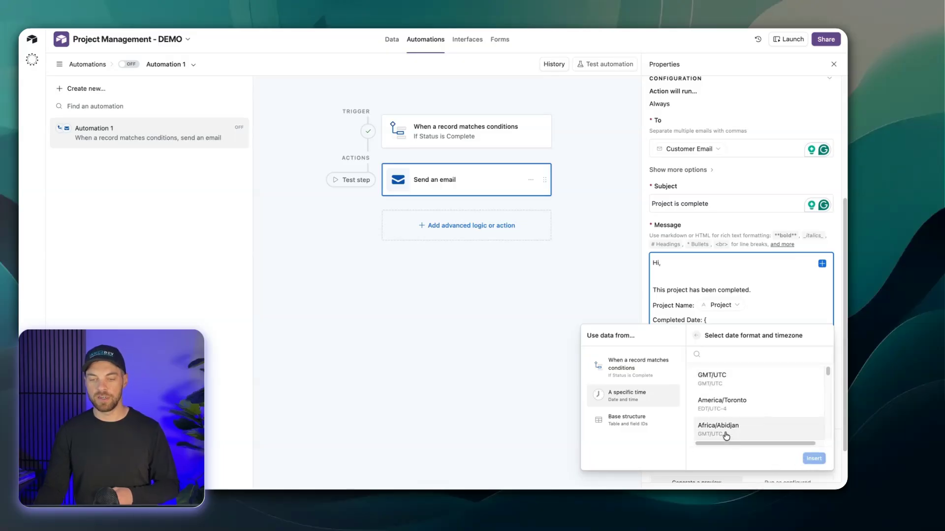
pyautogui.click(727, 406)
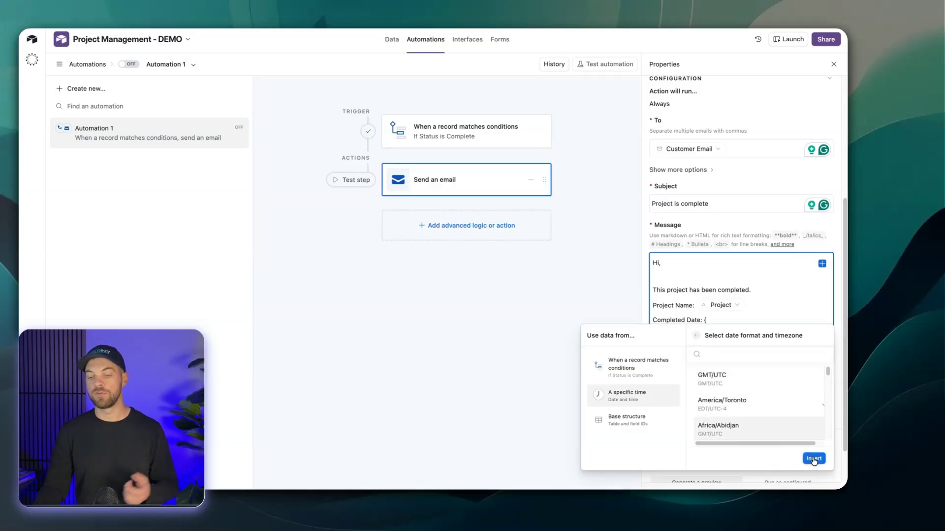
pyautogui.click(814, 460)
# Generate a preview of the Send email action to test its configuration.
pyautogui.scroll(-2, 730, 376)
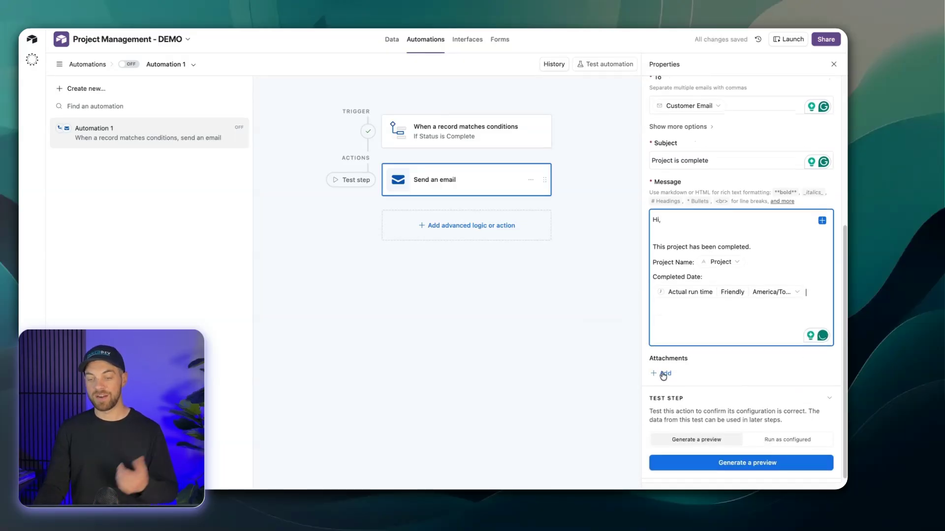
pyautogui.click(757, 465)
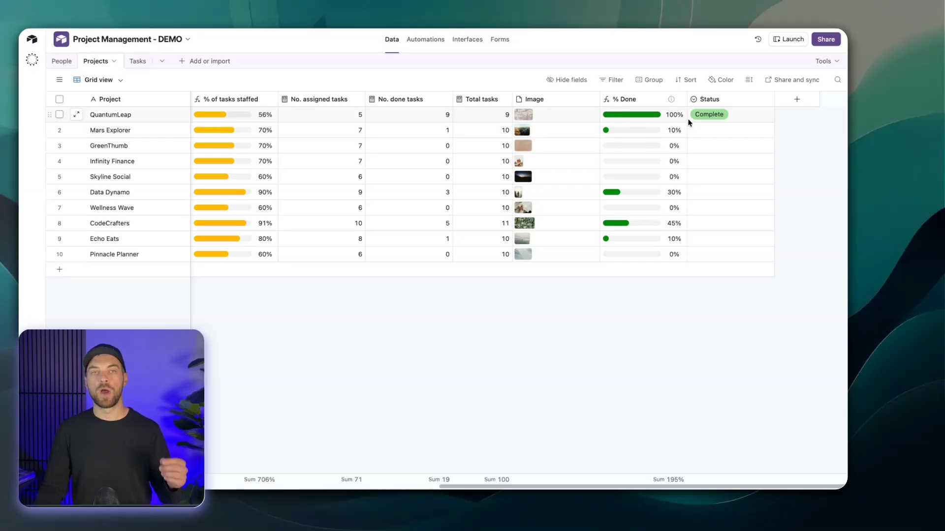
# Create a date field named "Project Completion Notification Date" at the end of the Projects table.
pyautogui.click(797, 100)
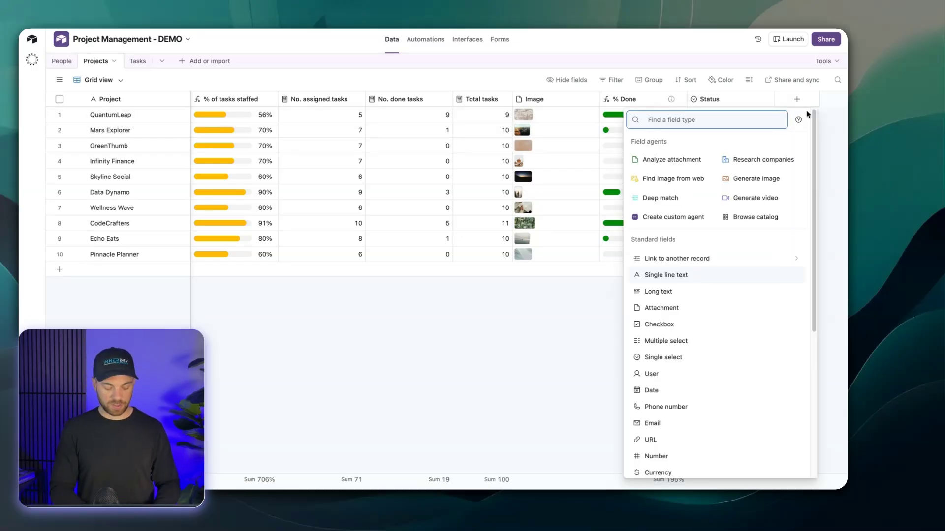
pyautogui.write('date')
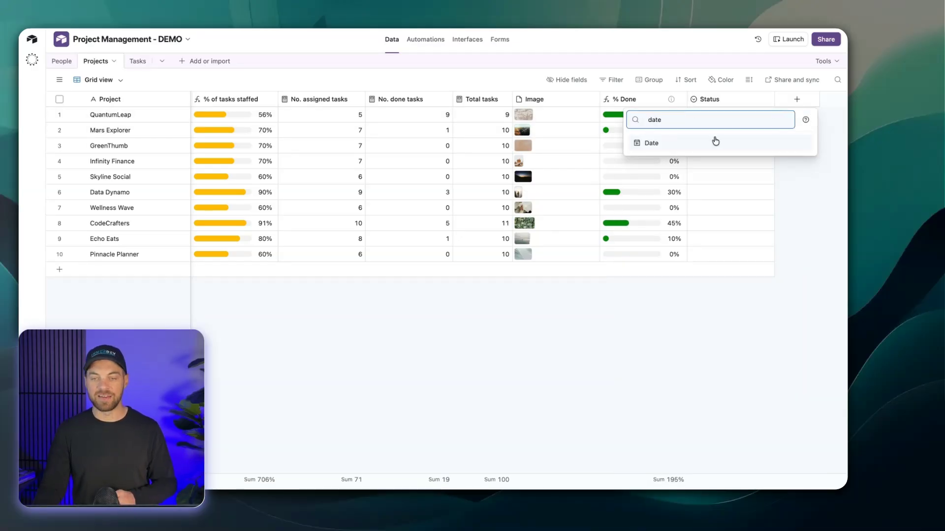
pyautogui.click(713, 142)
pyautogui.write('Project ')
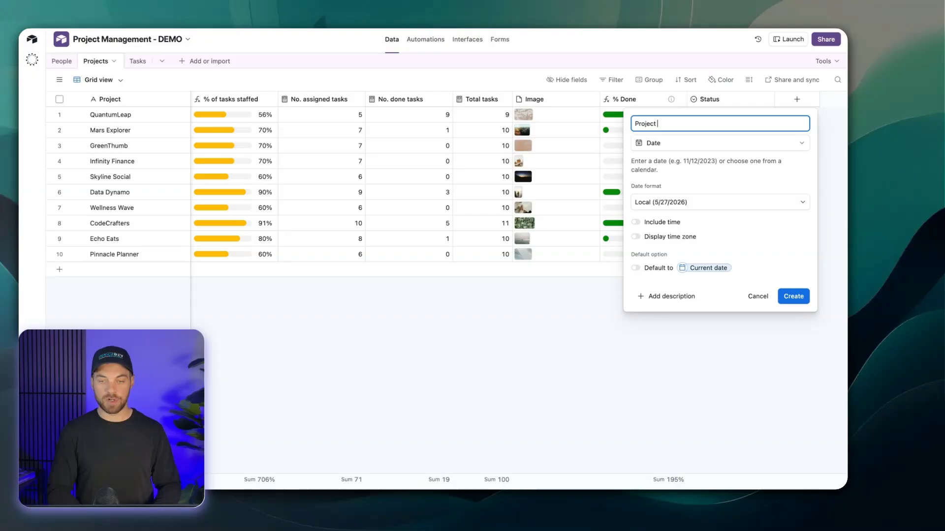
pyautogui.write('Completion Notification Date')
pyautogui.click(796, 297)
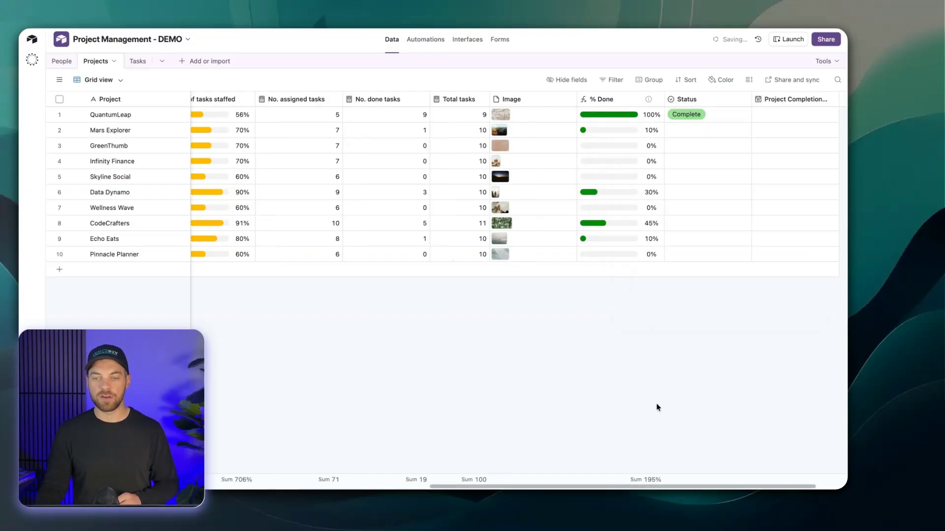
# Configure the automation's Update record action with the Projects table and the Airtable record ID from the trigger record.
pyautogui.click(425, 39)
pyautogui.click(435, 231)
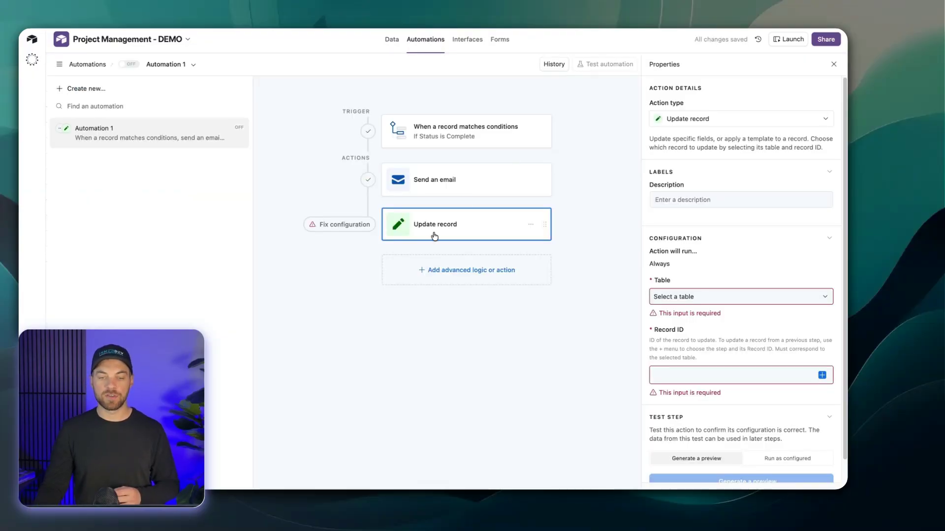
pyautogui.click(685, 299)
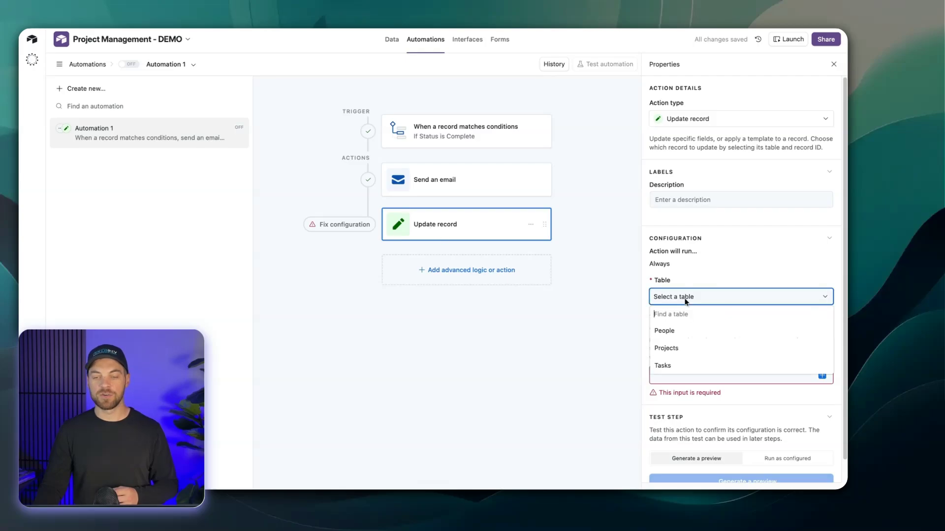
pyautogui.click(673, 349)
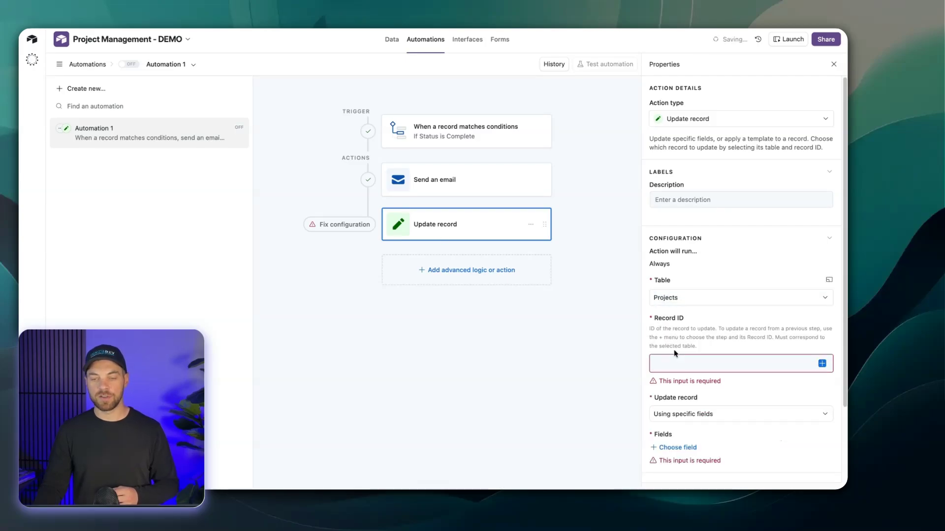
pyautogui.scroll(-1, 797, 333)
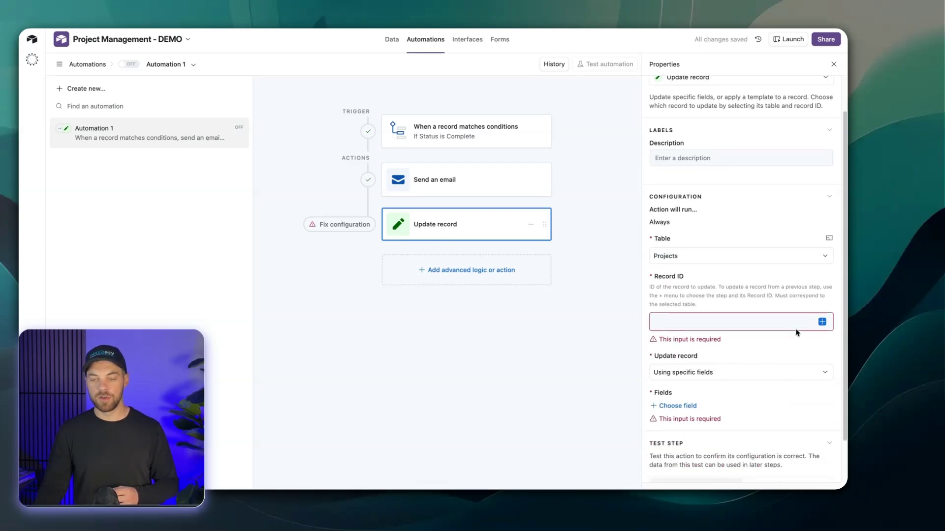
pyautogui.click(822, 322)
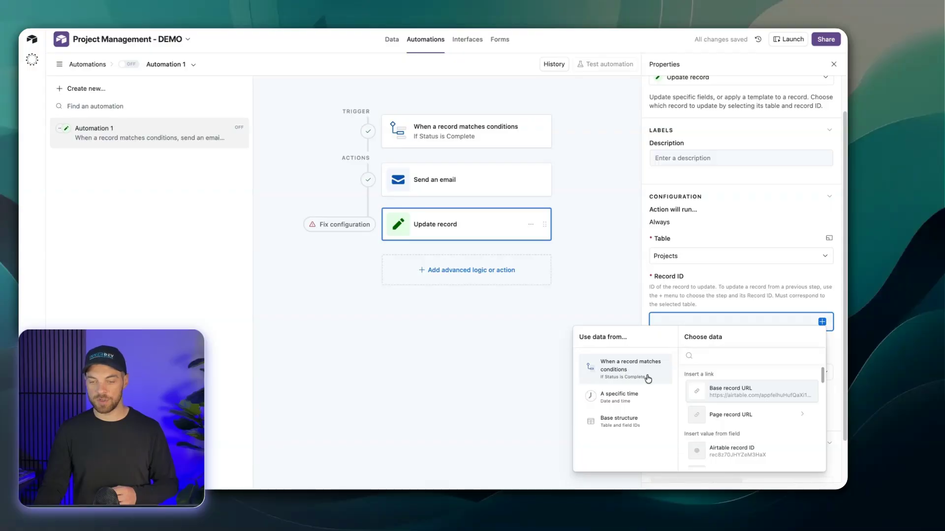
pyautogui.click(731, 455)
# Choose Project Completion Notification Date as the field the Update record action updates.
pyautogui.scroll(-1, 685, 406)
pyautogui.click(683, 367)
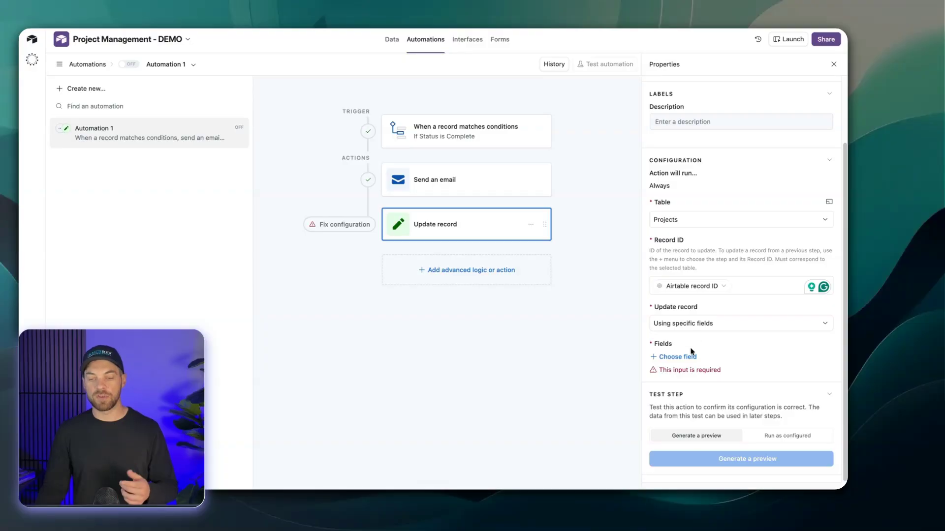
pyautogui.click(679, 358)
pyautogui.scroll(-5, 694, 408)
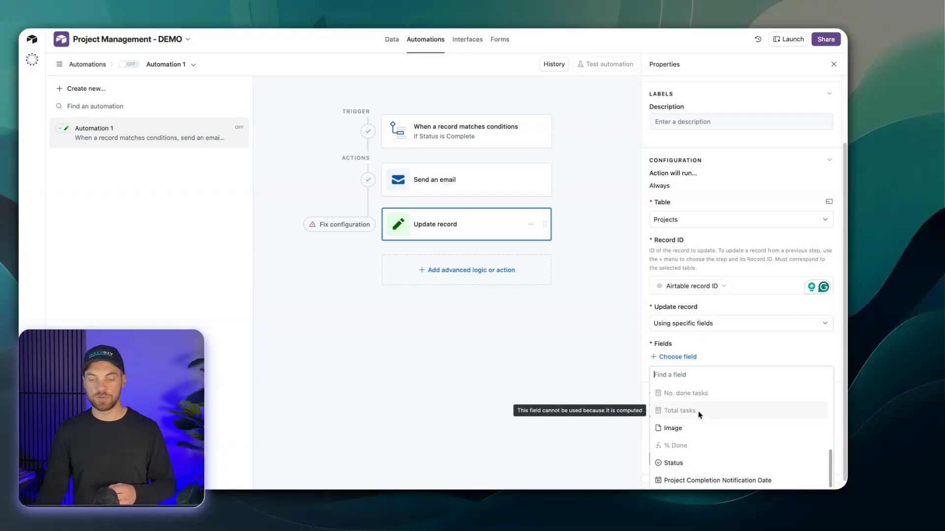
pyautogui.click(740, 482)
# Make the Project Completion Notification Date value dynamic and fill it with the automation's actual run time.
pyautogui.click(830, 377)
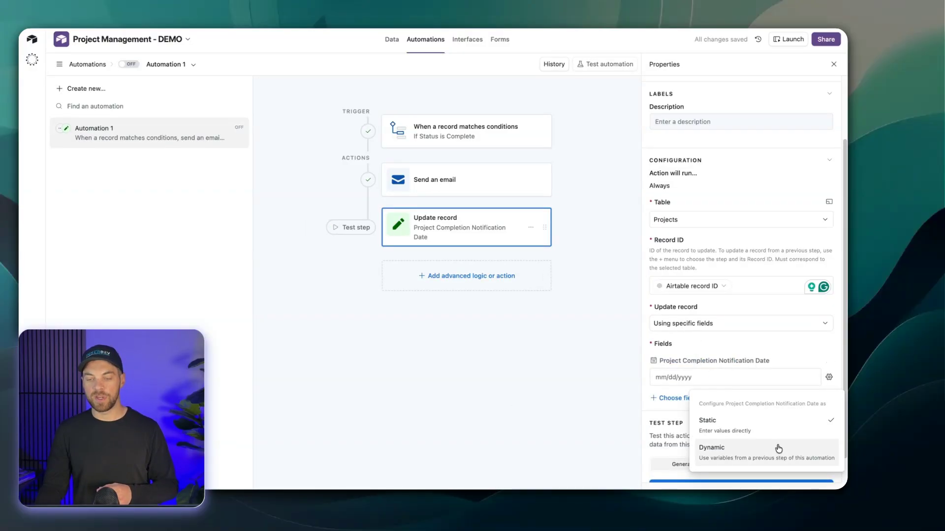
pyautogui.click(772, 450)
pyautogui.click(830, 378)
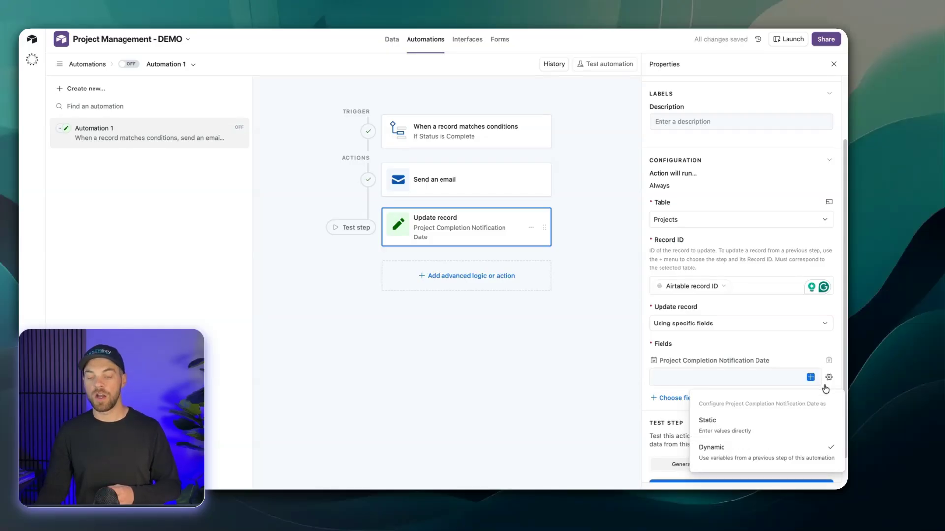
pyautogui.click(753, 456)
pyautogui.click(810, 377)
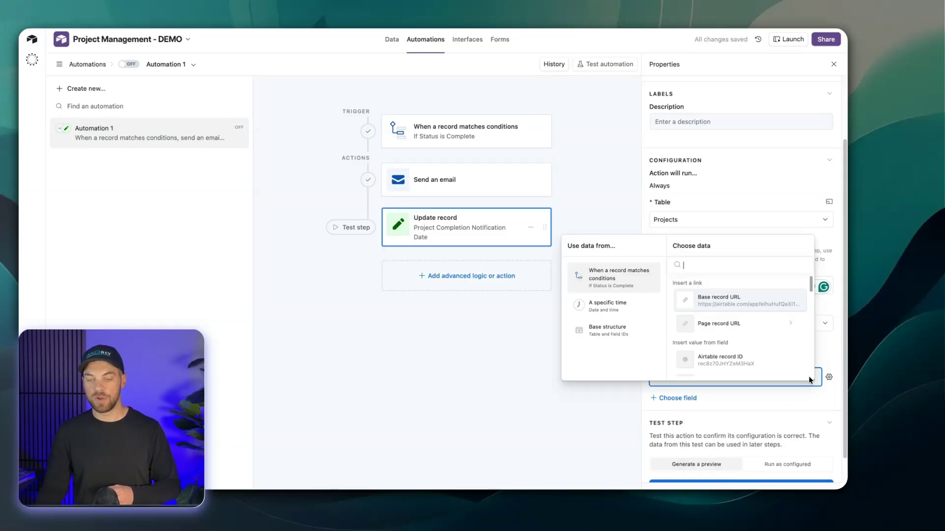
pyautogui.click(609, 314)
pyautogui.click(716, 301)
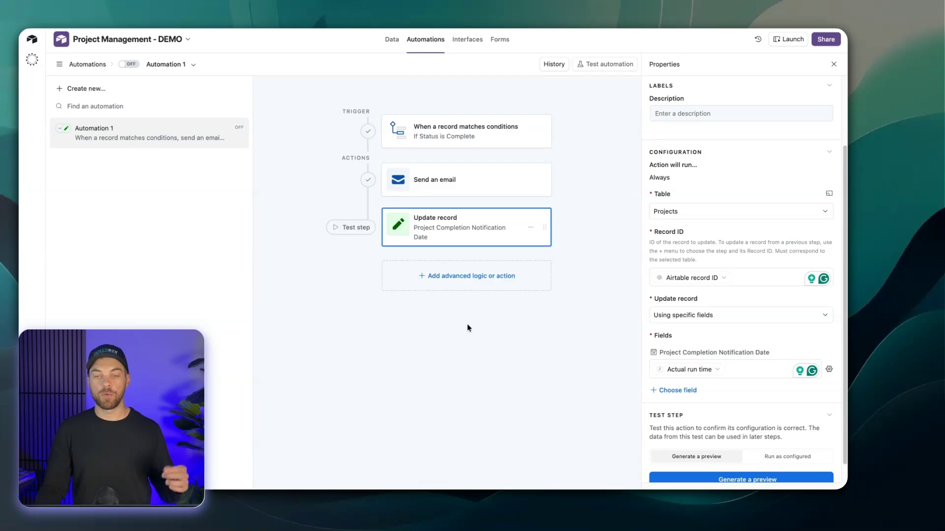
# Run a live test of the whole automation with the QuantumLeap record and check the result in the table data.
pyautogui.click(610, 65)
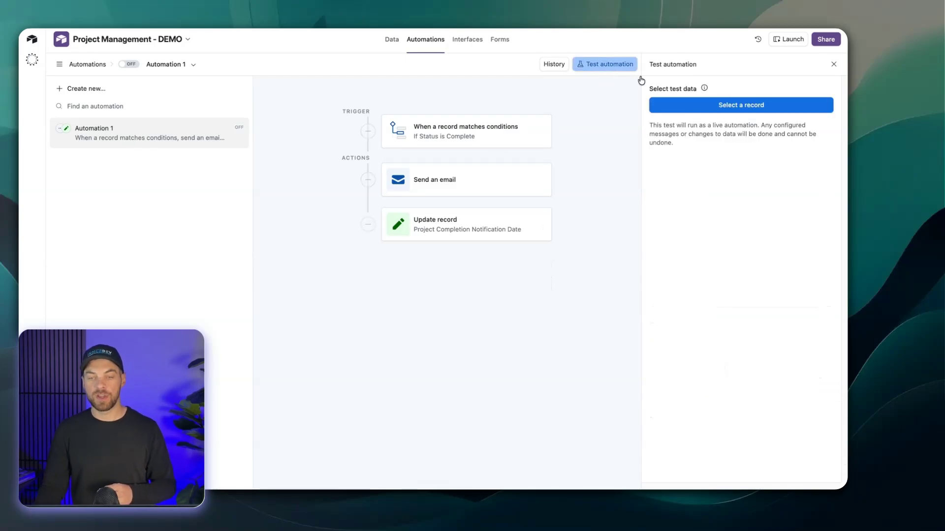
pyautogui.click(753, 110)
pyautogui.click(369, 197)
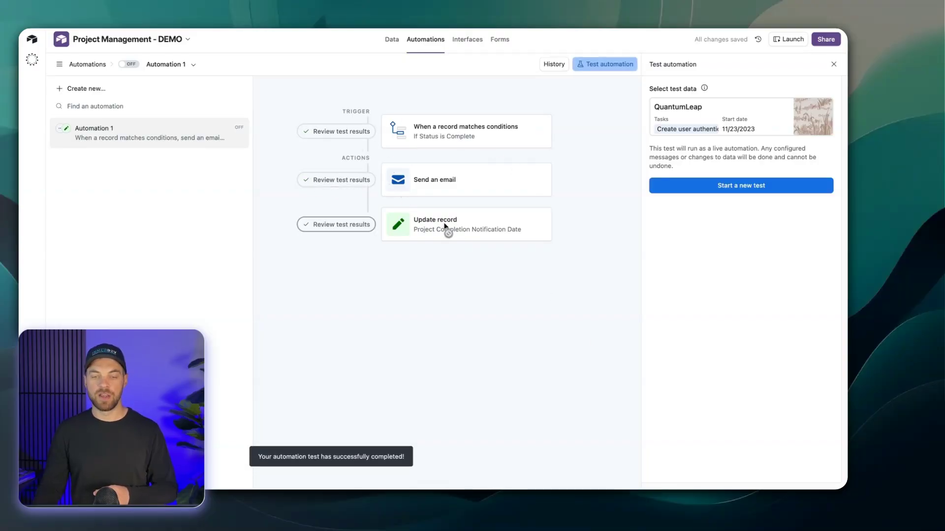
pyautogui.click(393, 42)
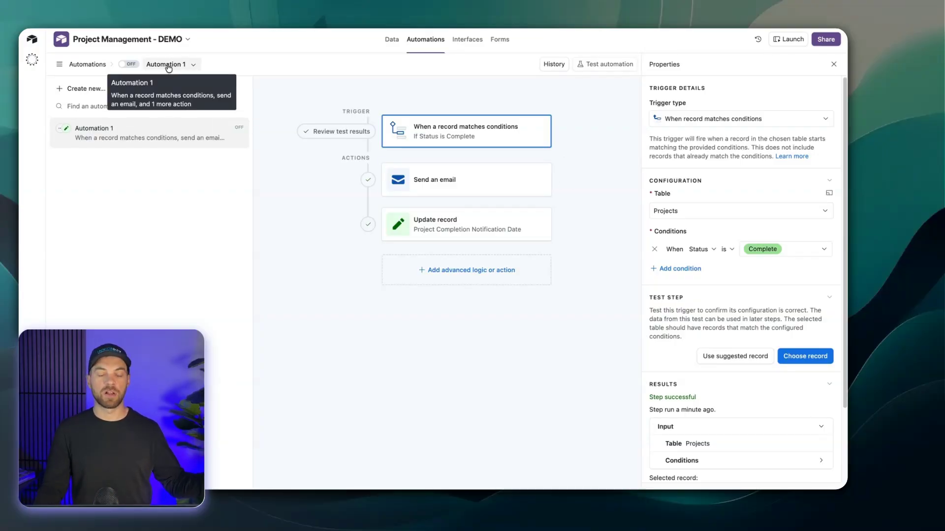
# Switch Automation 1 on and back off.
pyautogui.click(127, 69)
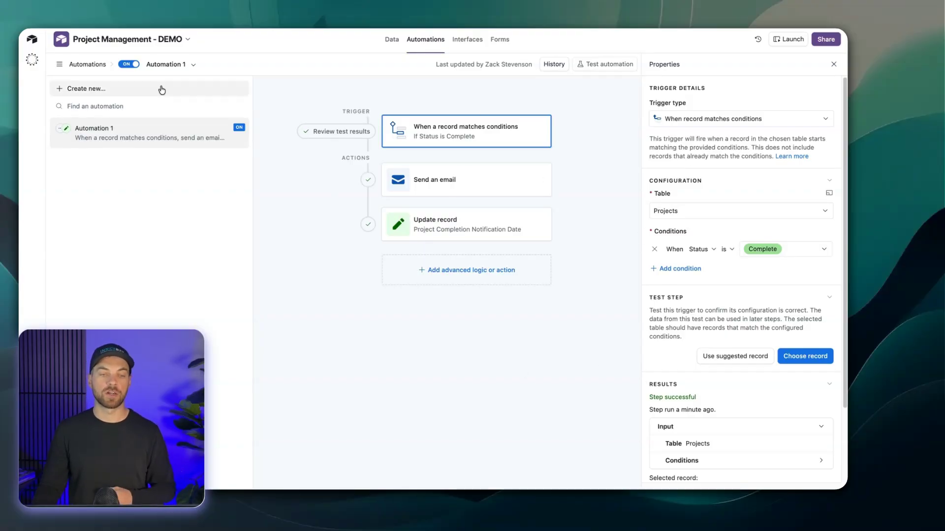
pyautogui.click(129, 64)
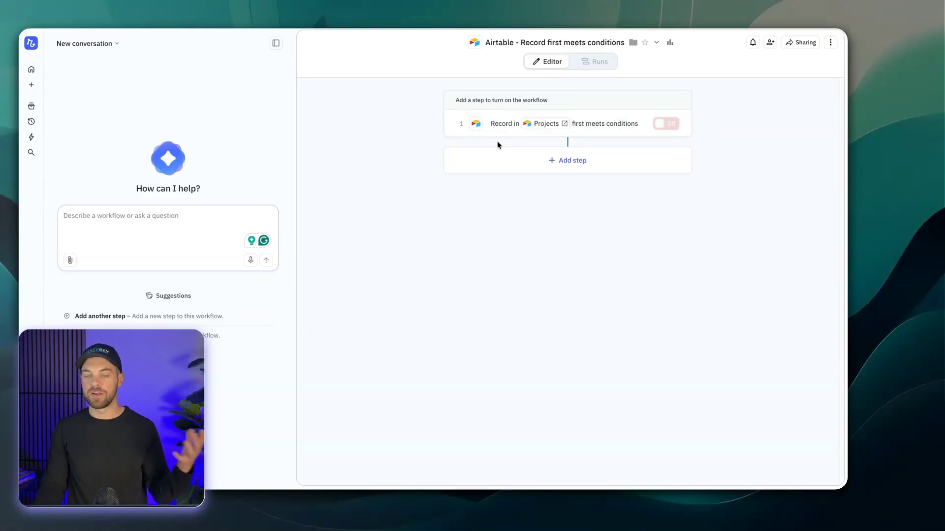
# In the Relay.app workflow, open the Projects record trigger and add a Gmail Send email step after it.
pyautogui.click(496, 127)
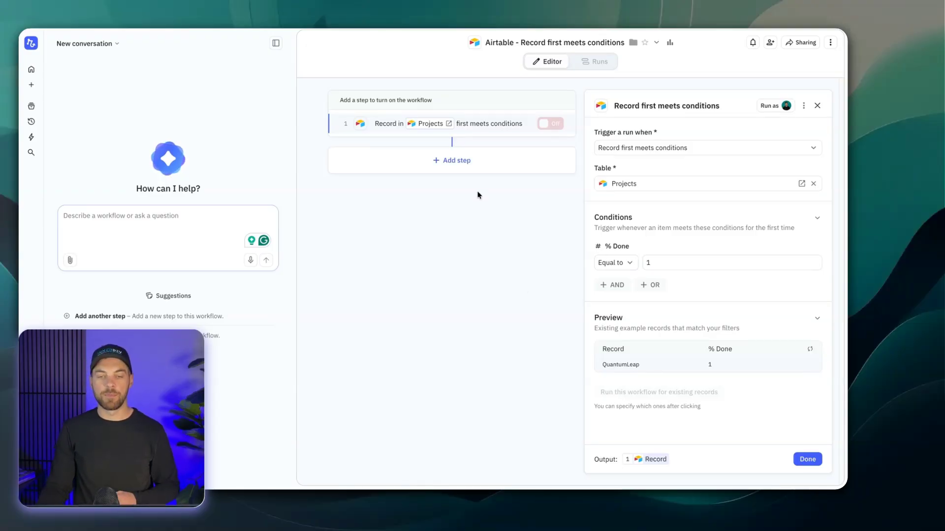
pyautogui.click(450, 160)
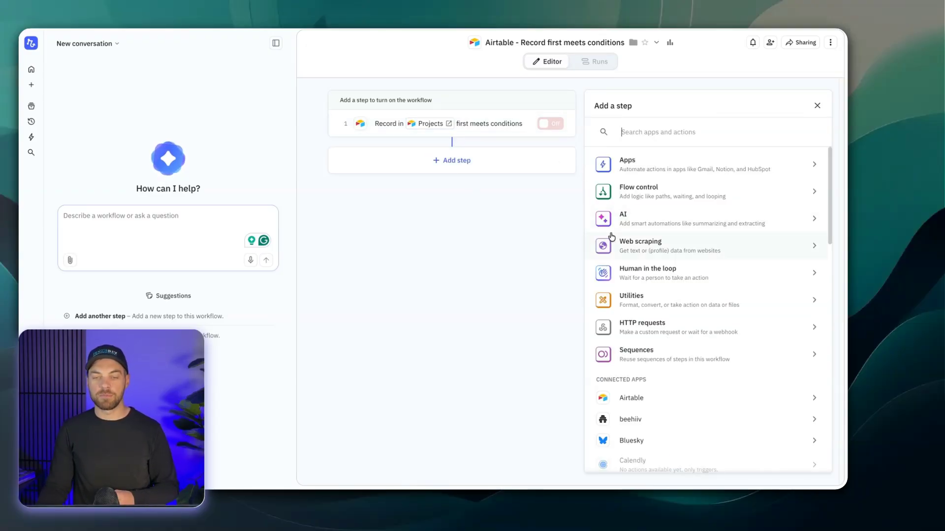
pyautogui.write('emai')
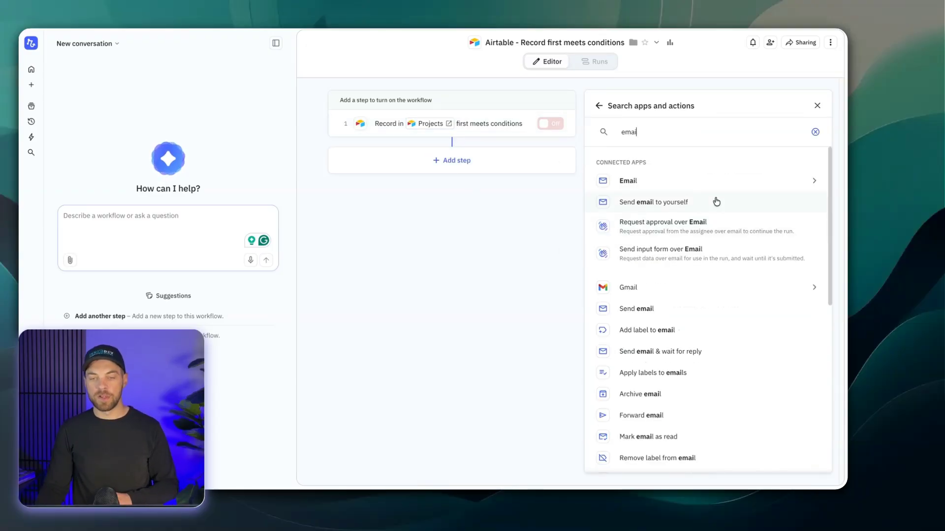
pyautogui.click(652, 309)
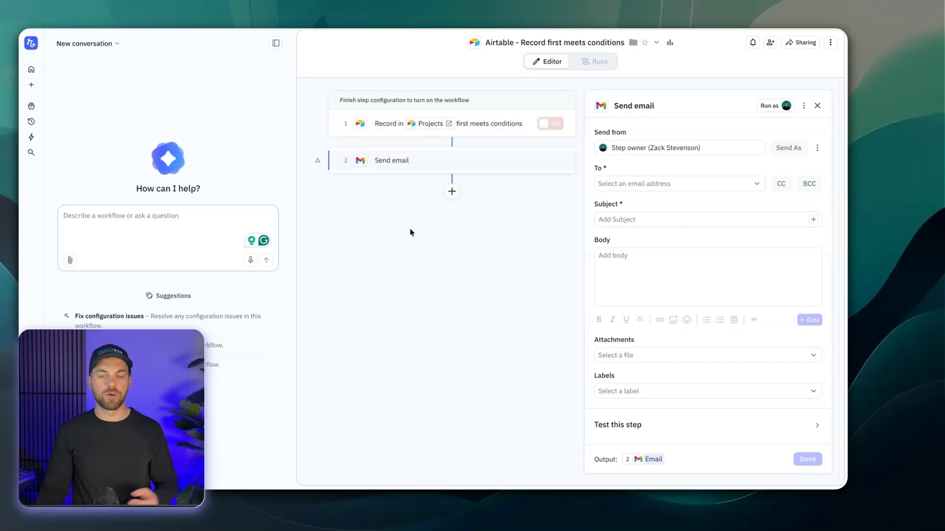
# Examine the Flow control, AI and Human in the loop categories offered for a new step after Send email.
pyautogui.click(452, 192)
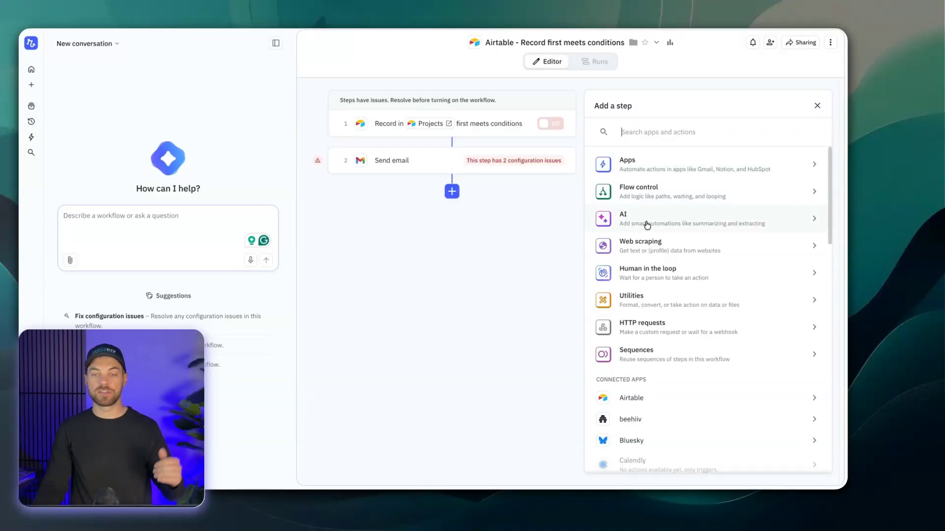
pyautogui.click(640, 193)
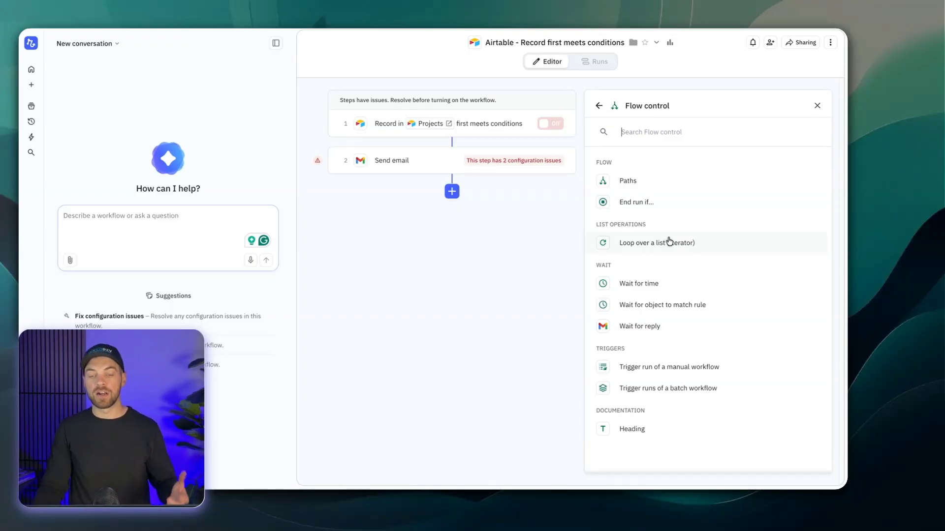
pyautogui.click(598, 106)
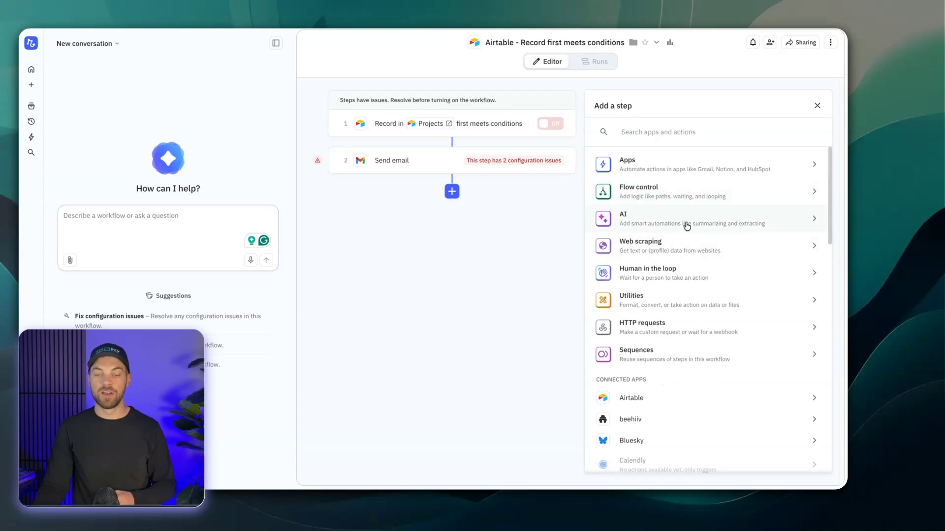
pyautogui.click(686, 222)
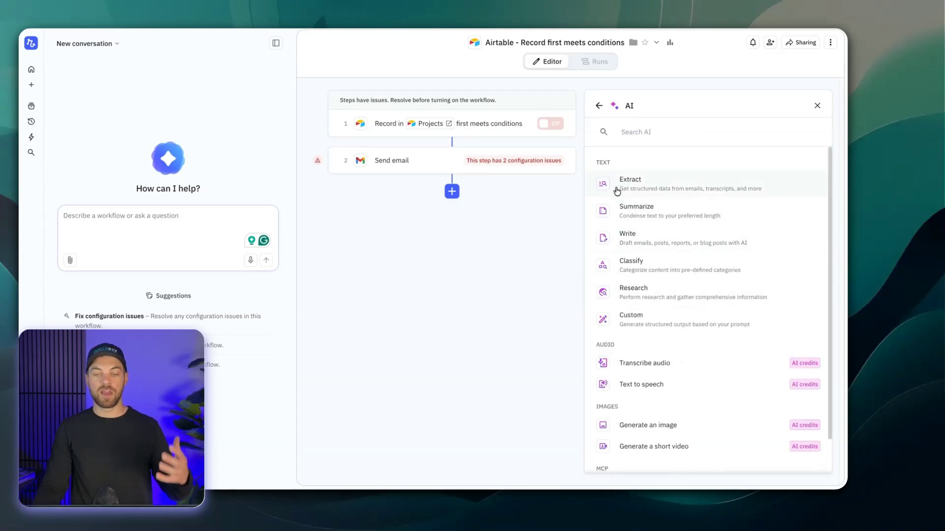
pyautogui.scroll(-2, 613, 199)
pyautogui.scroll(2, 615, 193)
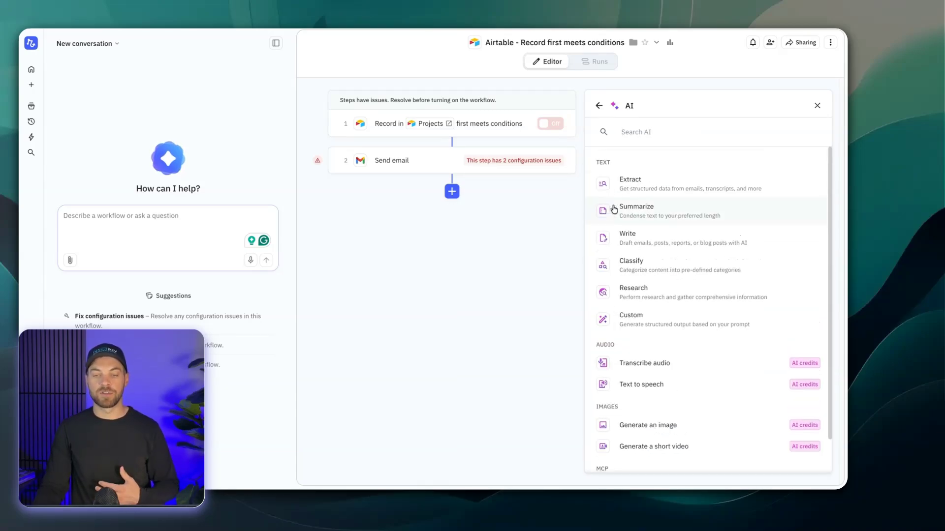
pyautogui.scroll(-2, 651, 446)
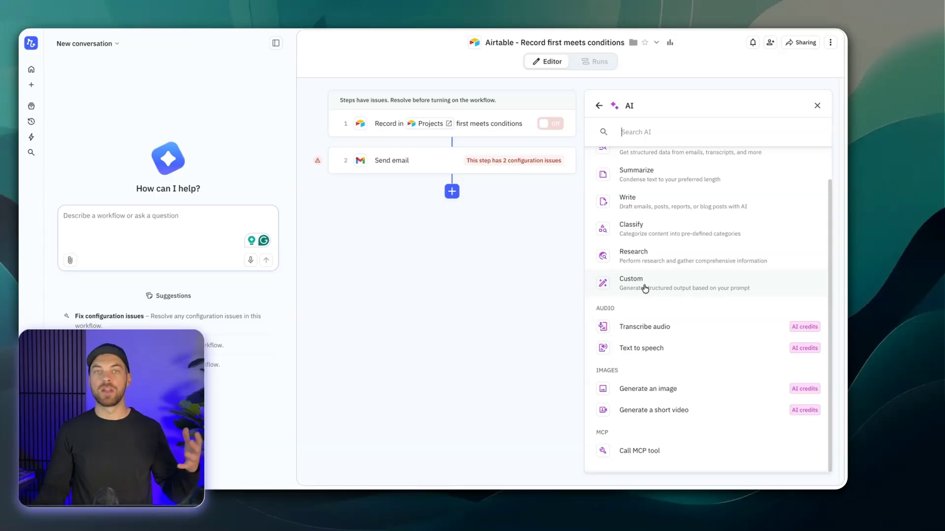
pyautogui.click(599, 106)
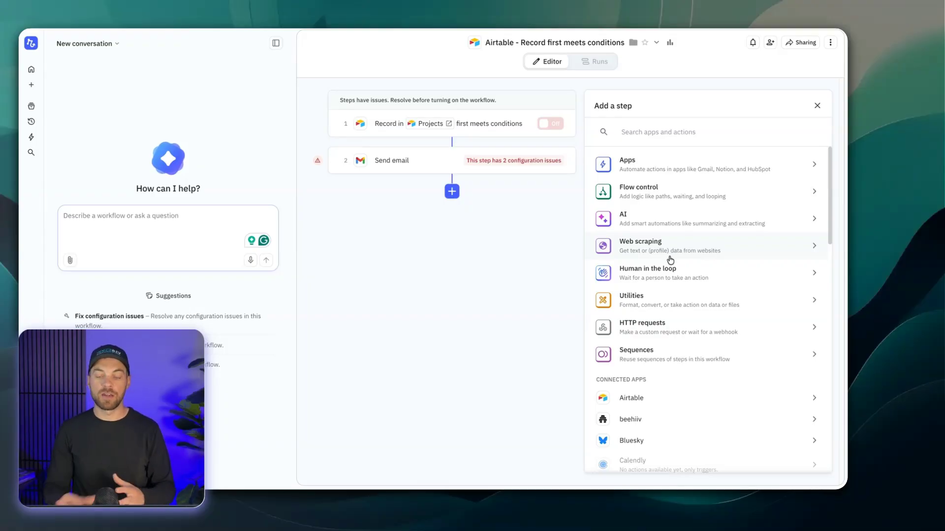
pyautogui.click(639, 284)
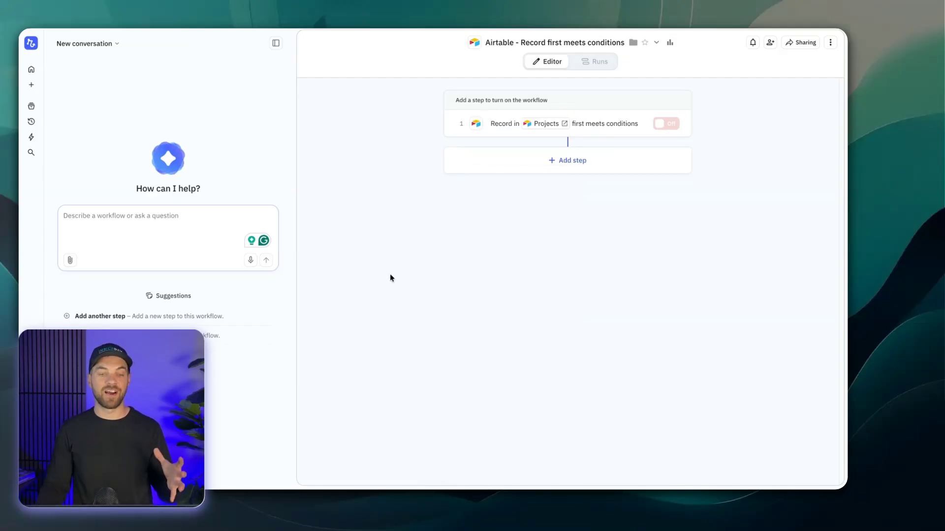
# Ask the assistant to create steps emailing the customer email field when a project completes and updating the notification field in Projects, and review both steps.
pyautogui.click(199, 223)
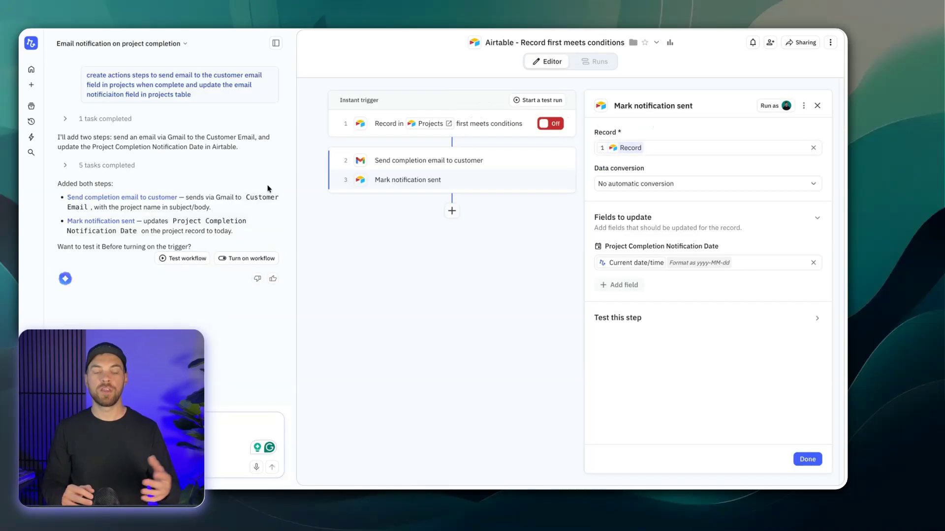
pyautogui.click(399, 164)
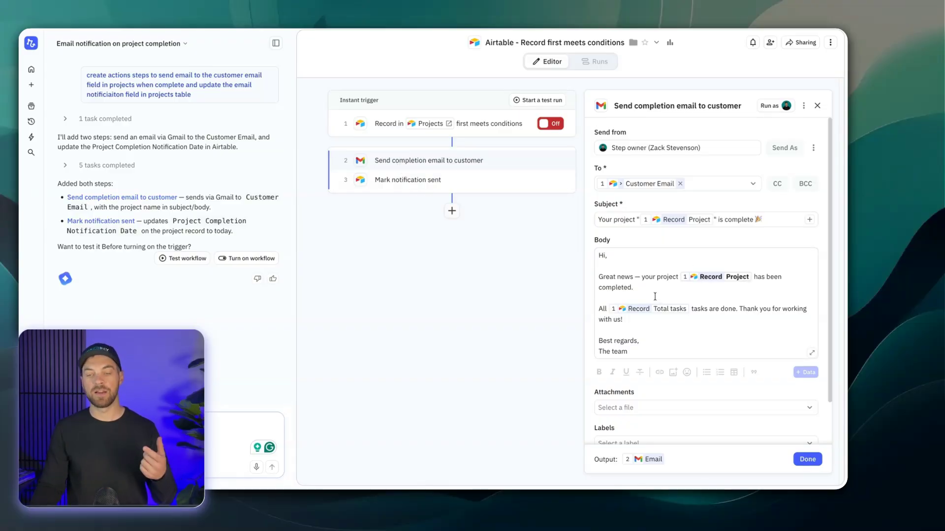
pyautogui.click(427, 187)
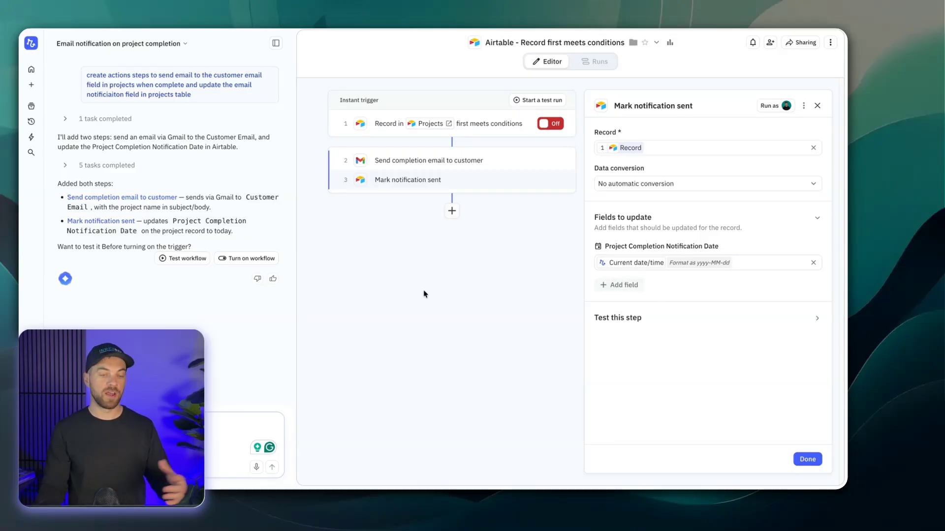
pyautogui.click(209, 418)
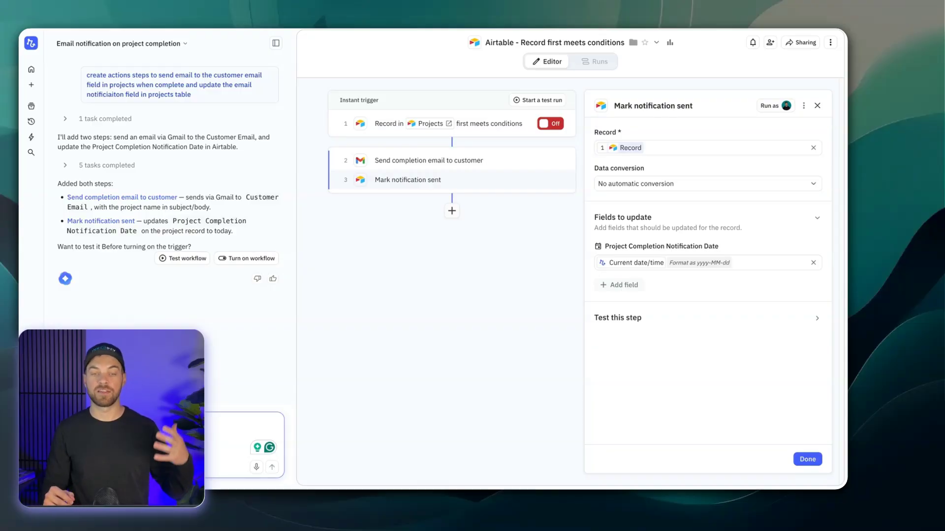